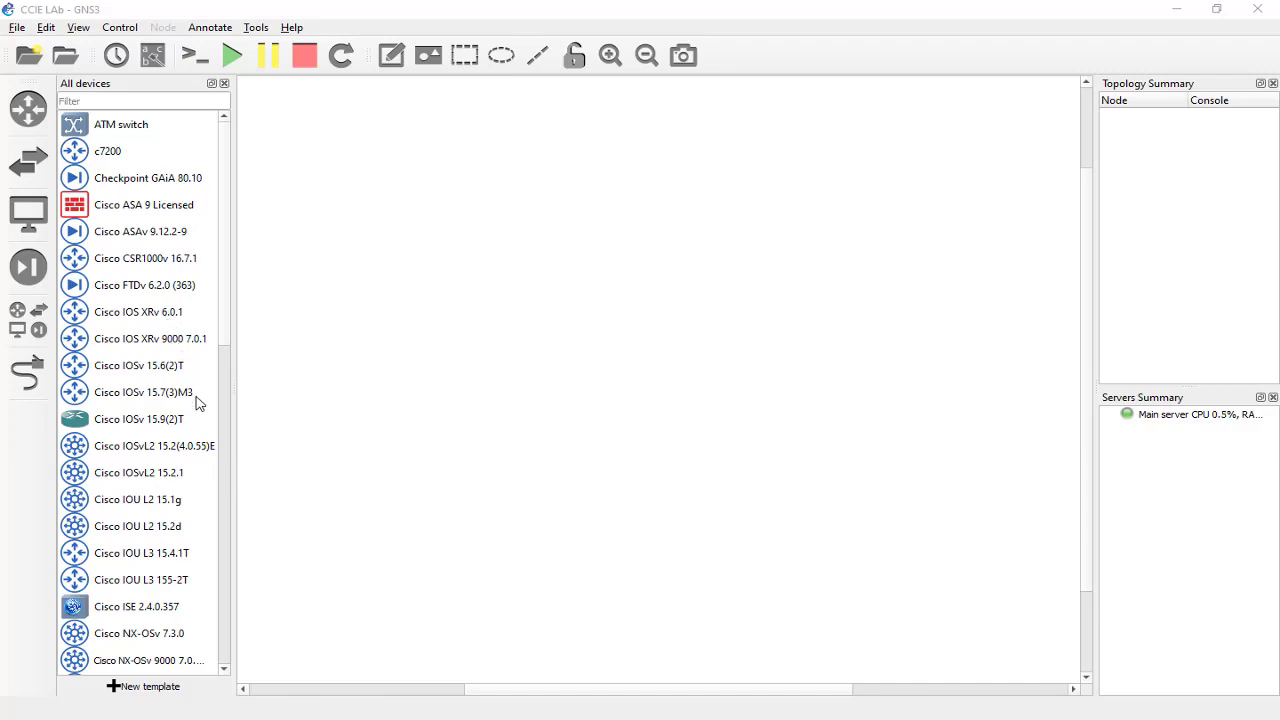
Scroll up and down the window to reach the GNS3 Full Pack folder's three files
{"action": "scroll", "coordinate": [185, 565], "scroll_direction": "down", "scroll_amount": 3}
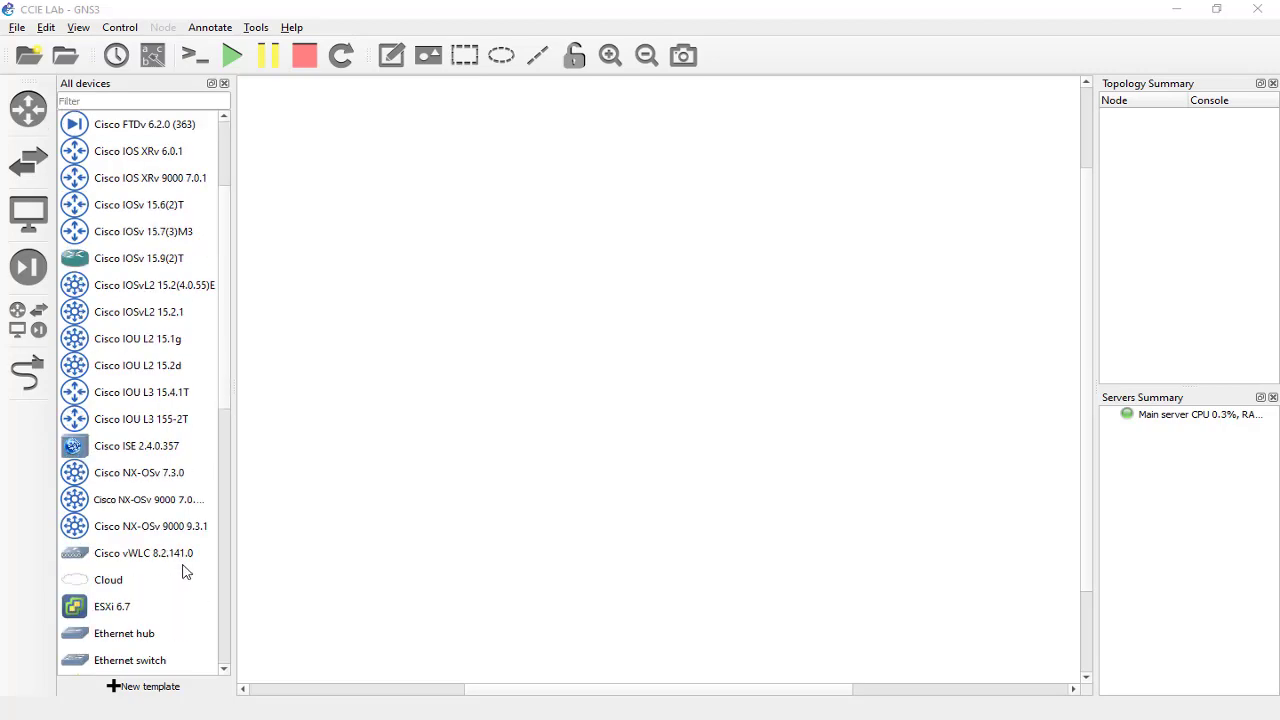
{"action": "scroll", "coordinate": [204, 540], "scroll_direction": "down", "scroll_amount": 4}
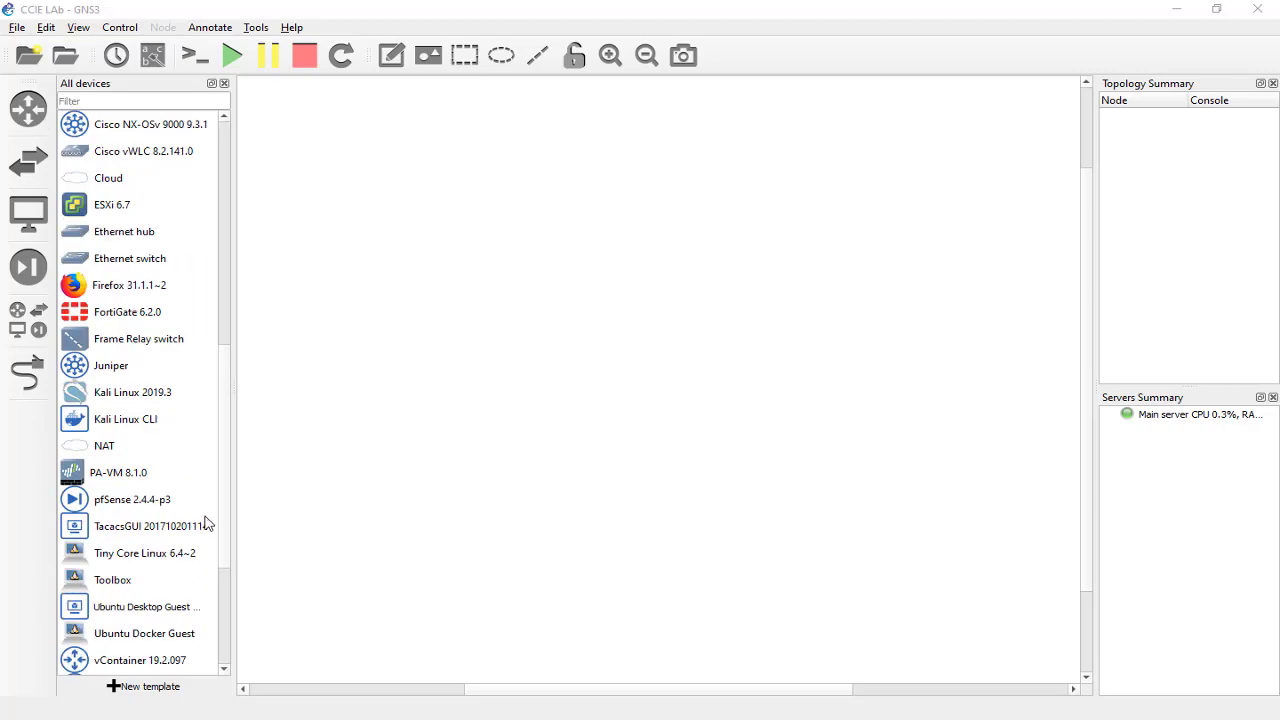
{"action": "scroll", "coordinate": [207, 508], "scroll_direction": "down", "scroll_amount": 1}
{"action": "scroll", "coordinate": [205, 495], "scroll_direction": "down", "scroll_amount": 1}
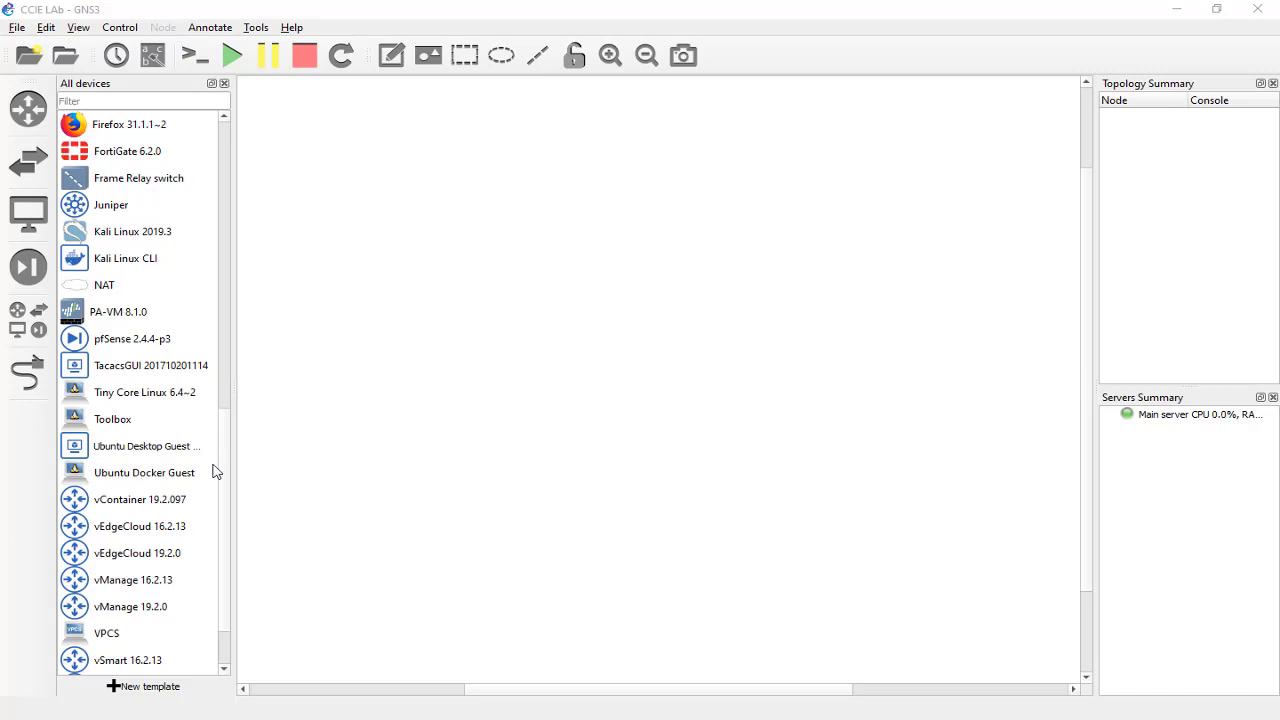
{"action": "scroll", "coordinate": [260, 458], "scroll_direction": "down", "scroll_amount": 2}
{"action": "scroll", "coordinate": [215, 455], "scroll_direction": "up", "scroll_amount": 2}
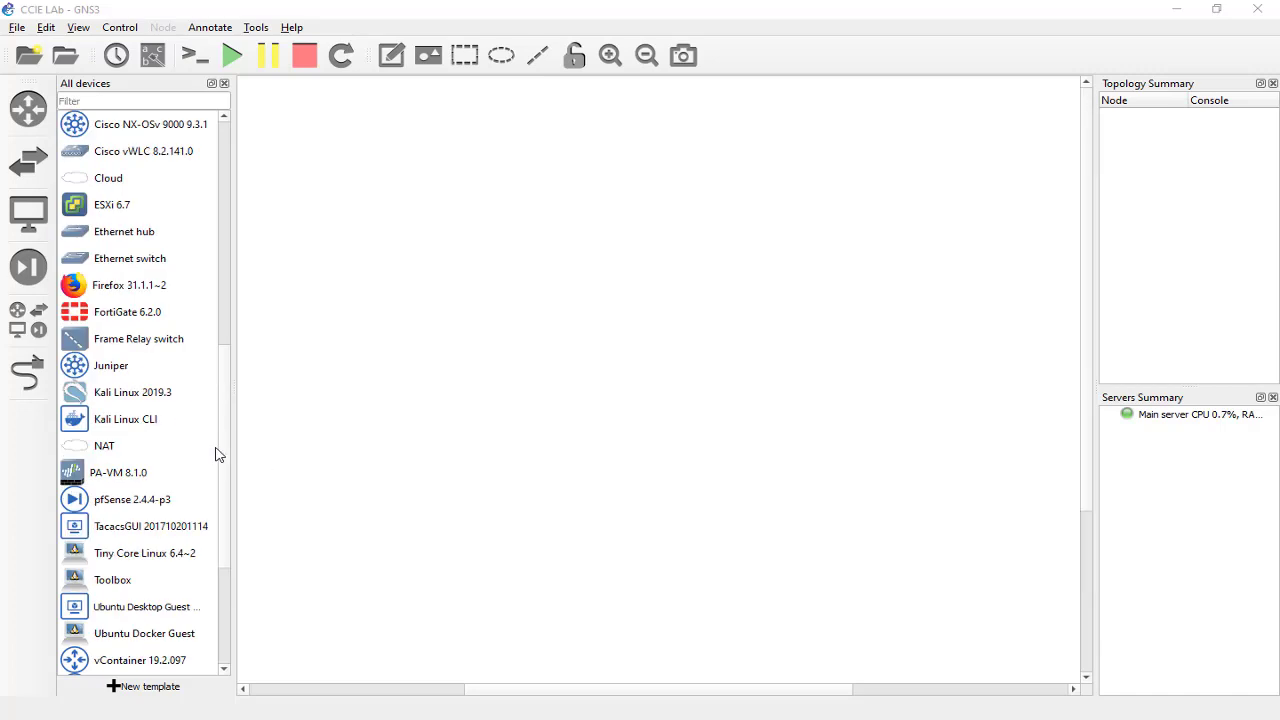
{"action": "scroll", "coordinate": [215, 455], "scroll_direction": "up", "scroll_amount": 1}
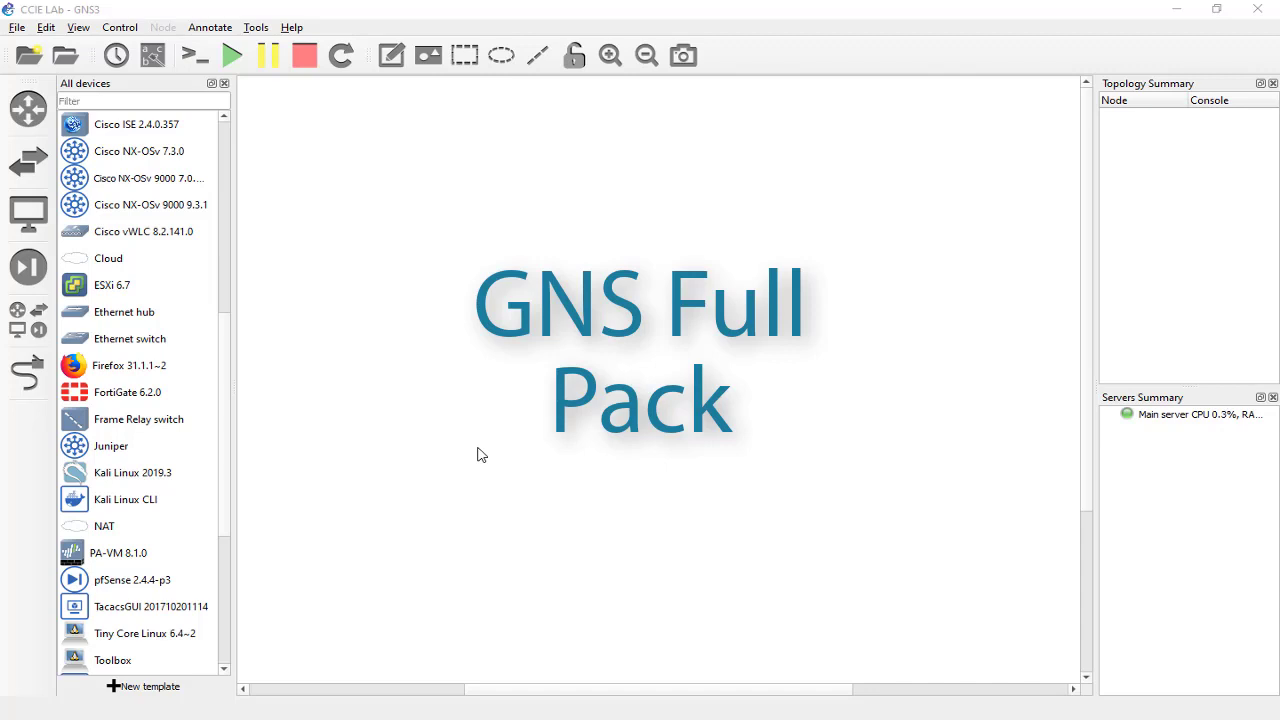
{"action": "scroll", "coordinate": [177, 354], "scroll_direction": "down", "scroll_amount": 2}
{"action": "scroll", "coordinate": [171, 364], "scroll_direction": "up", "scroll_amount": 3}
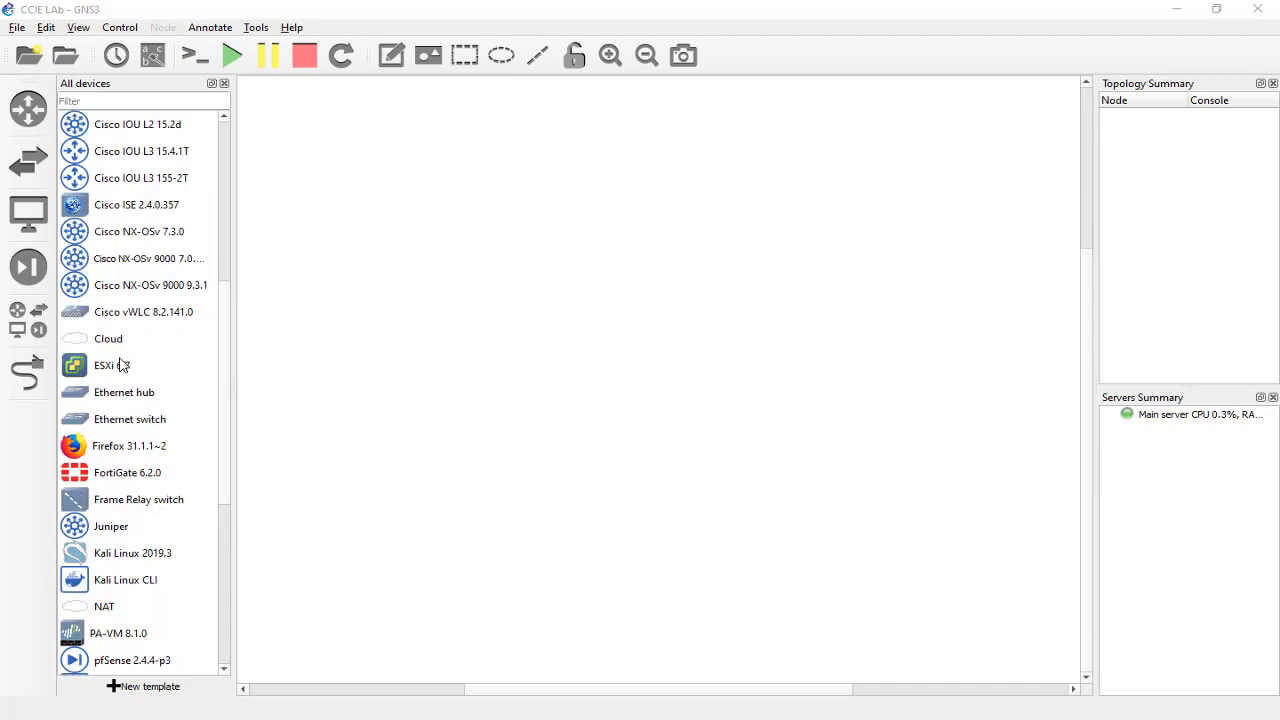
{"action": "scroll", "coordinate": [165, 365], "scroll_direction": "up", "scroll_amount": 2}
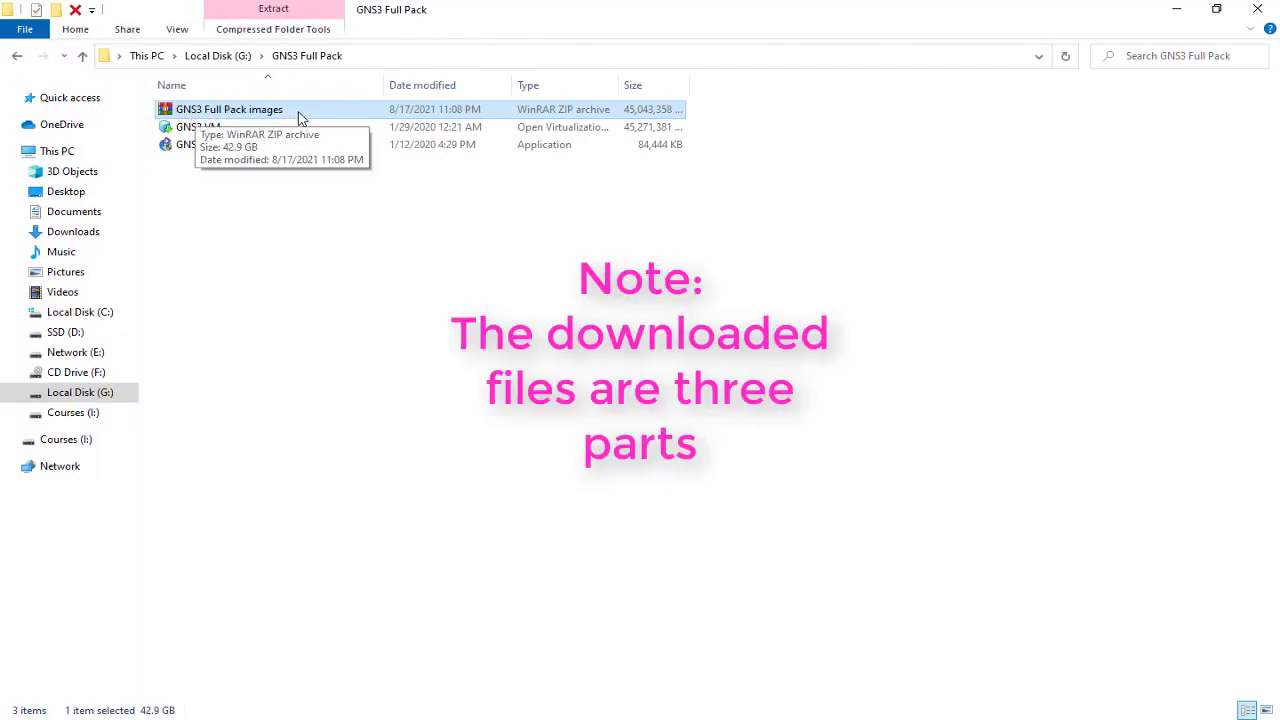
{"action": "right_click", "coordinate": [306, 117]}
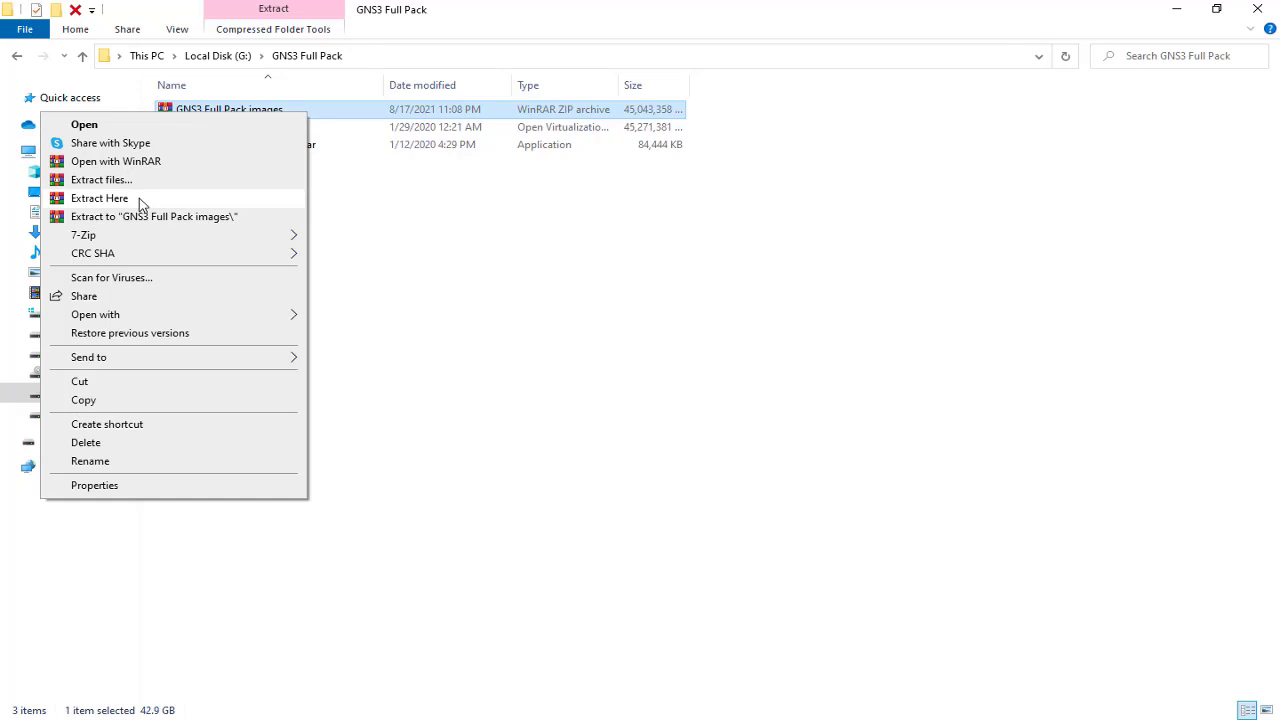
{"action": "left_click", "coordinate": [455, 232]}
{"action": "left_click", "coordinate": [210, 130]}
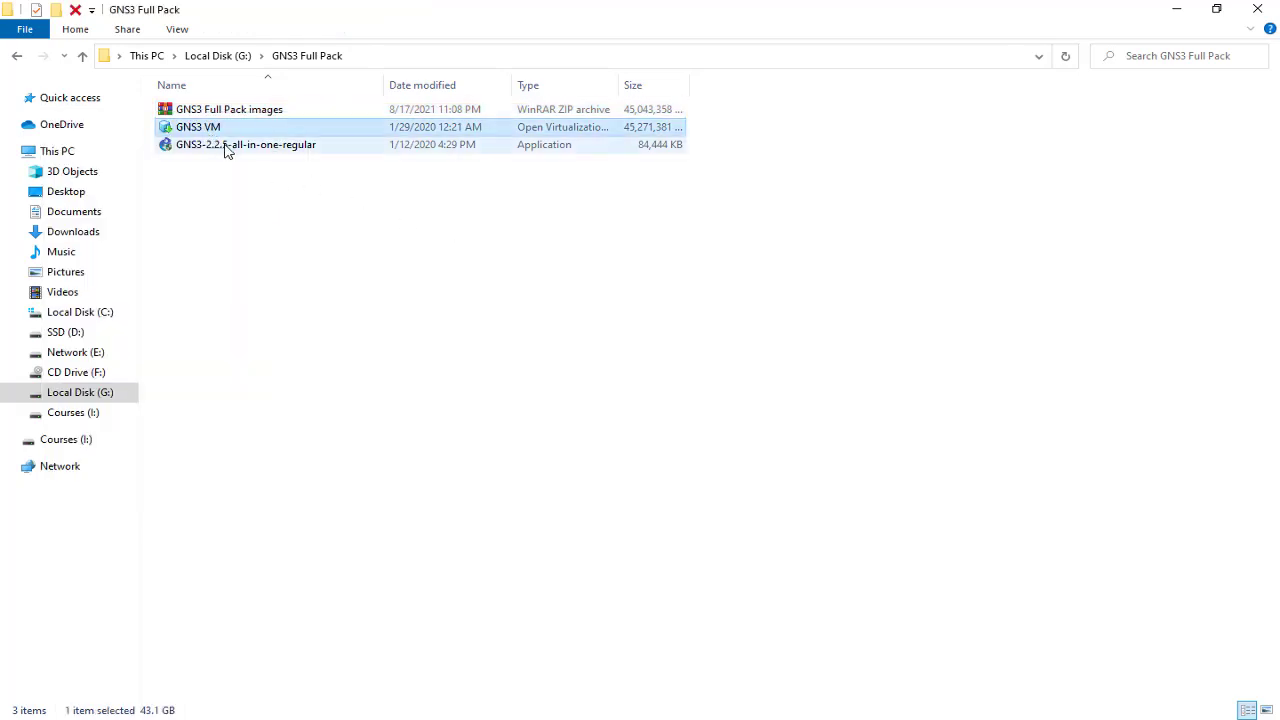
{"action": "left_click", "coordinate": [226, 147]}
{"action": "right_click", "coordinate": [217, 126]}
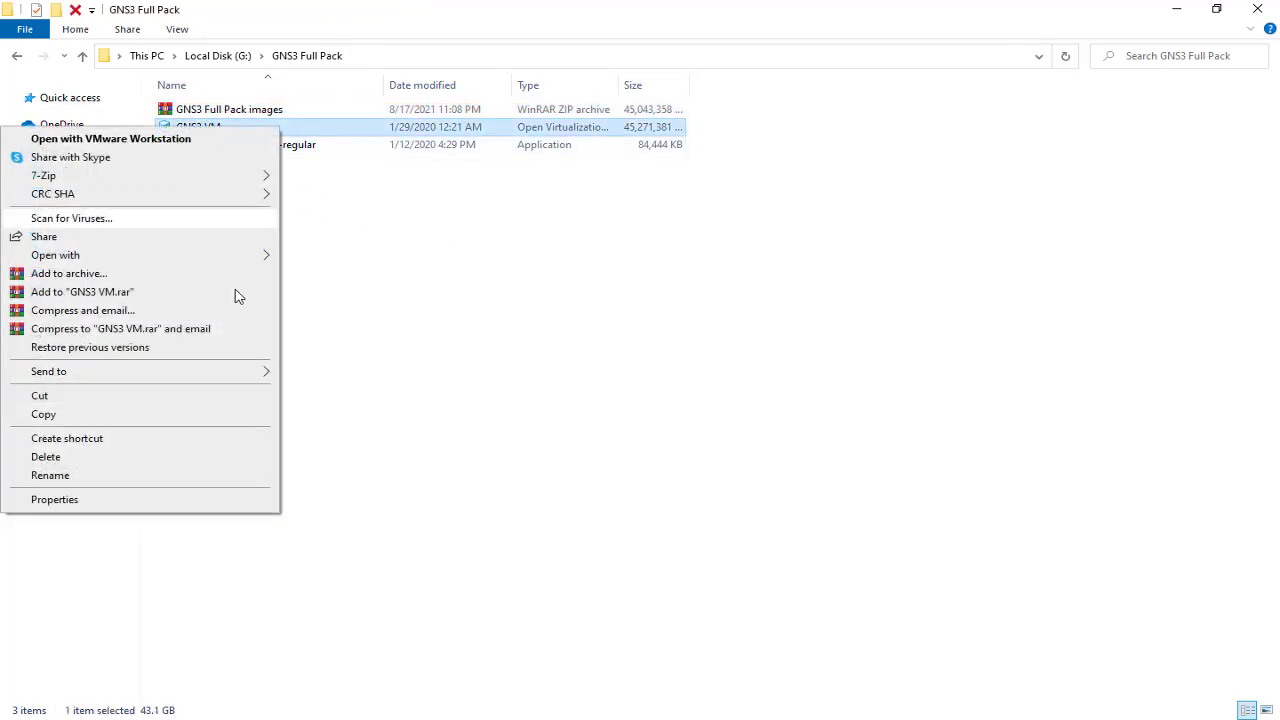
{"action": "left_click", "coordinate": [176, 503]}
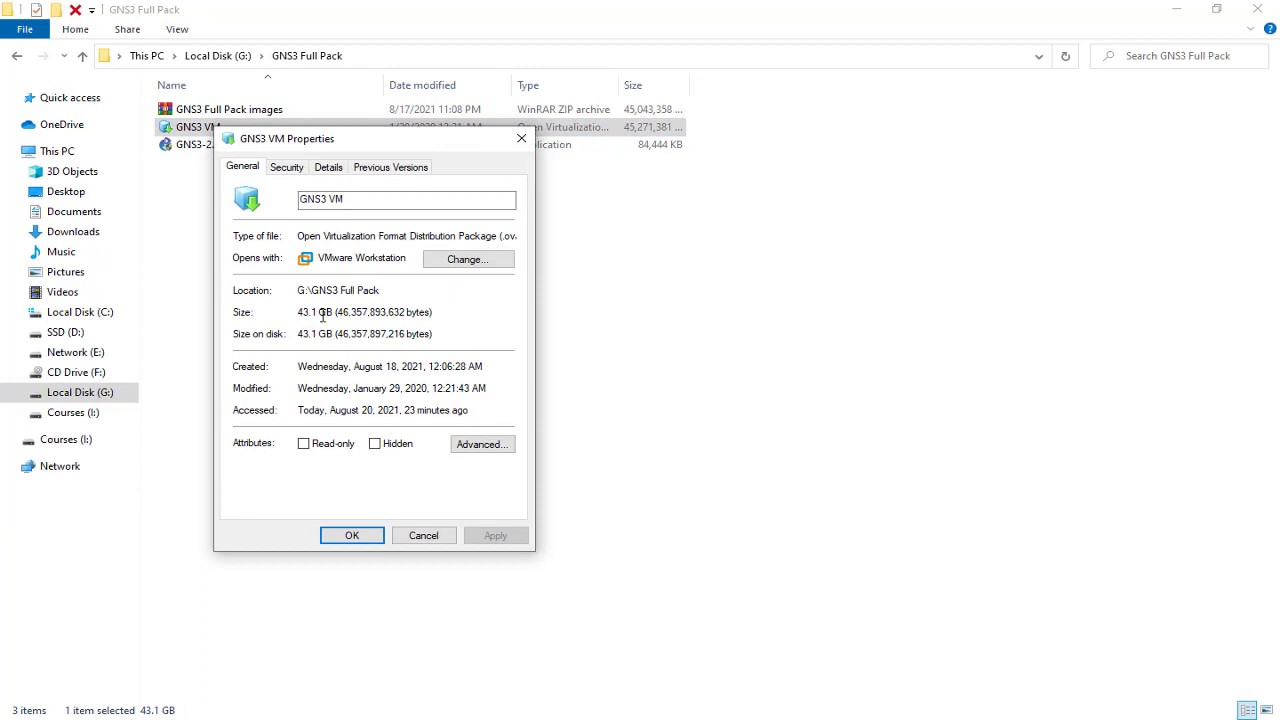
{"action": "left_click", "coordinate": [425, 536]}
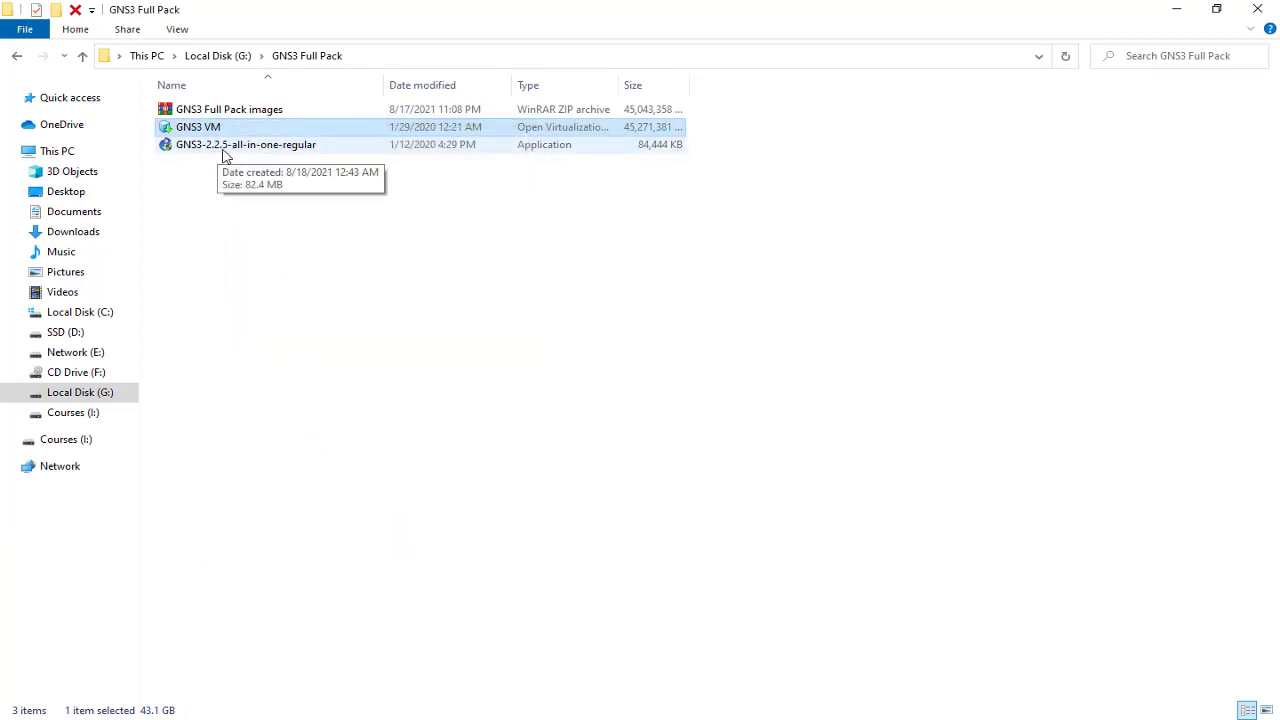
Switch briefly to GNS3 and back, then compare the GNS3 VM package and the 2.2.5 installer
{"action": "left_click", "coordinate": [240, 152]}
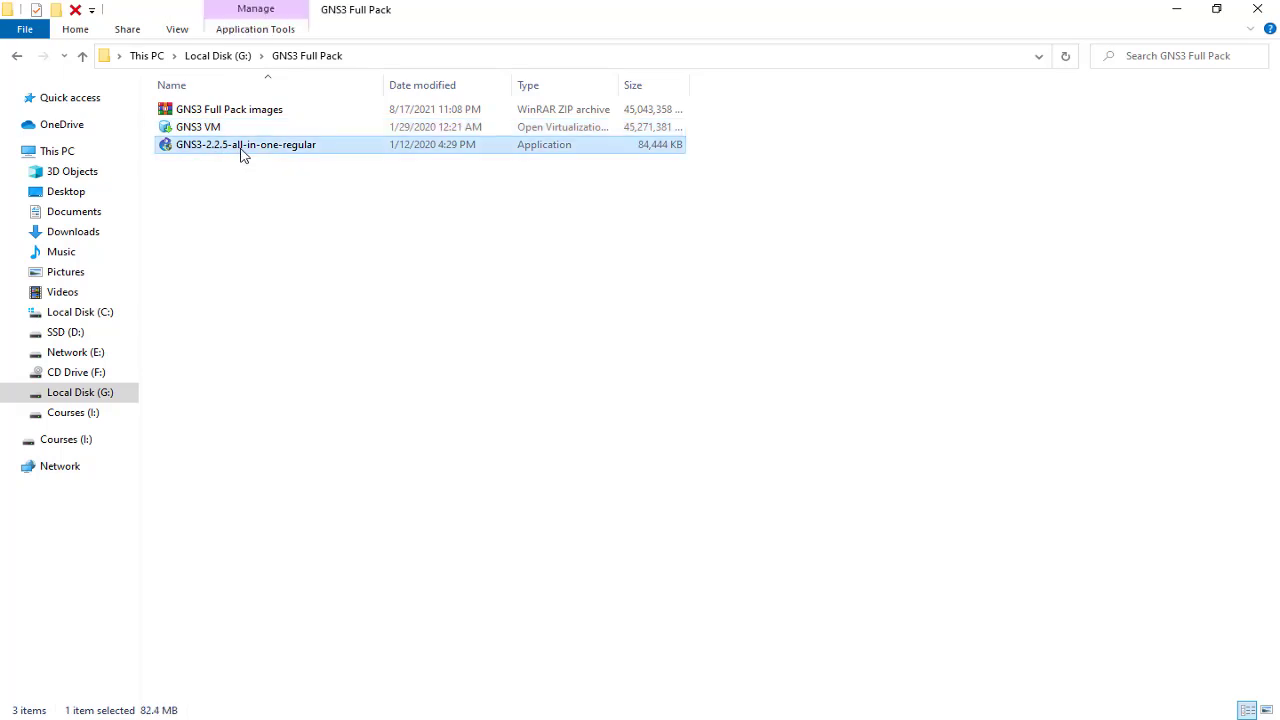
{"action": "left_click", "coordinate": [636, 715]}
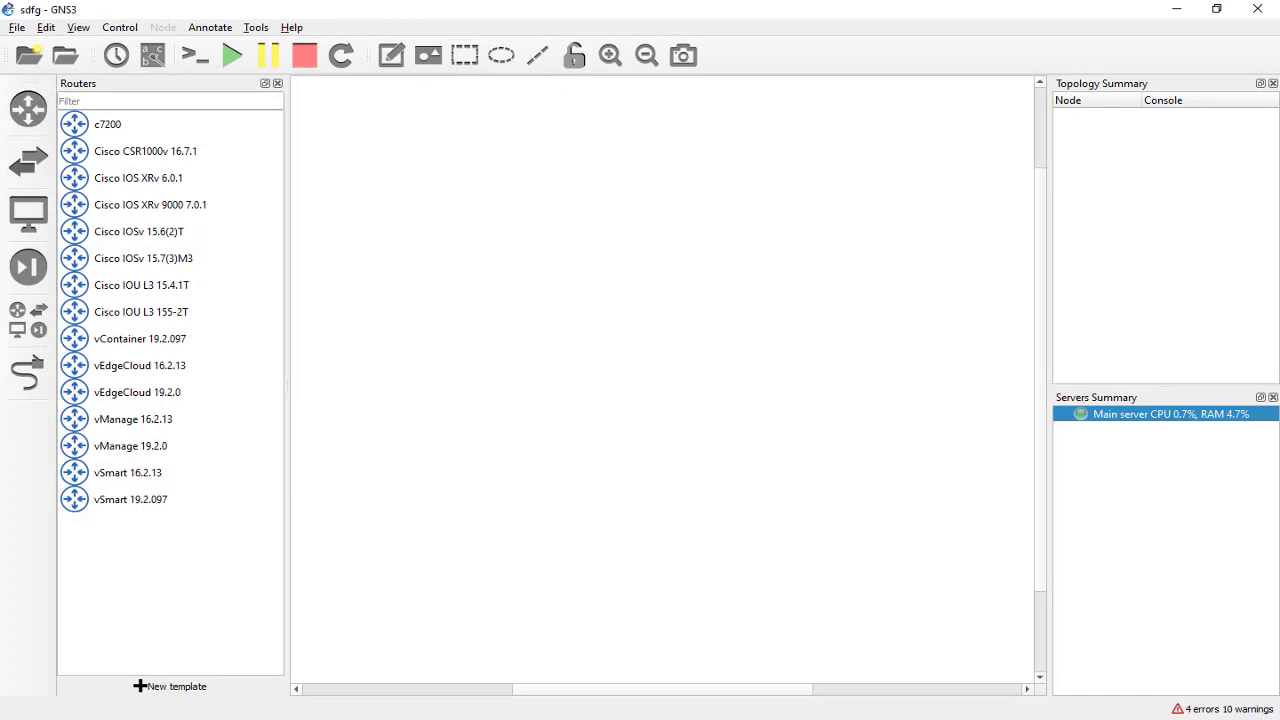
{"action": "key", "text": "alt+Tab"}
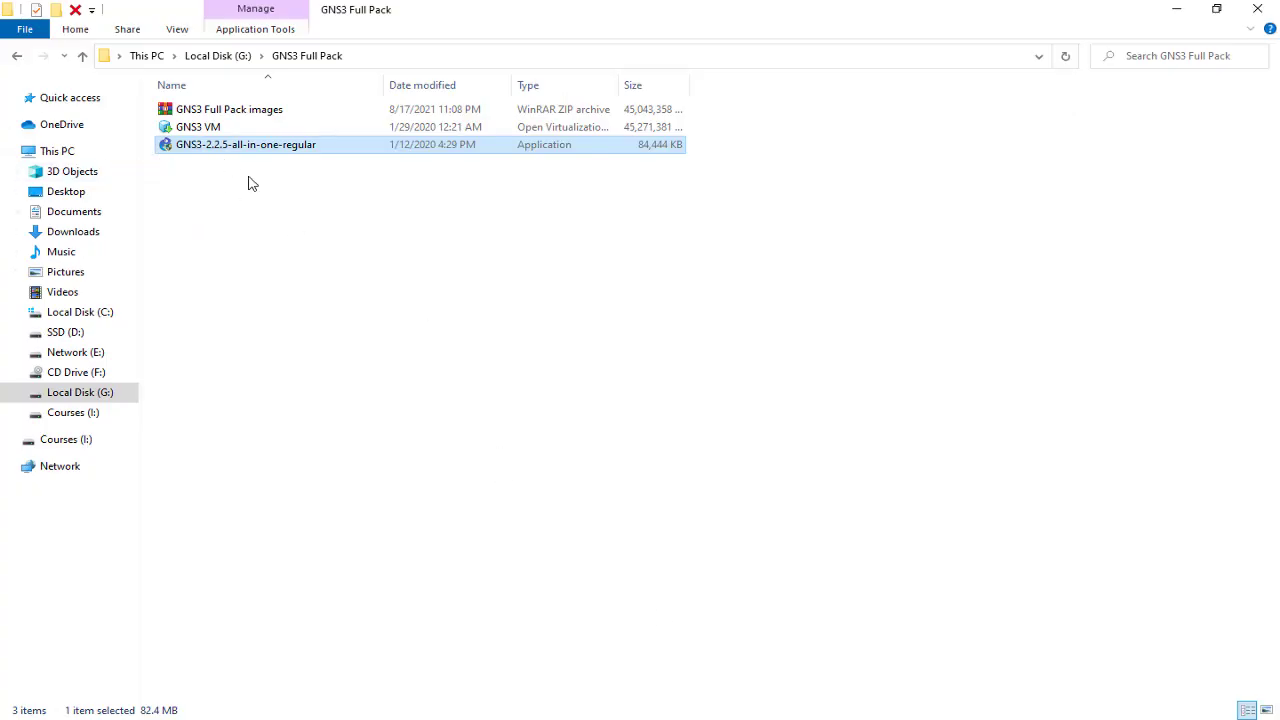
{"action": "left_click", "coordinate": [210, 130]}
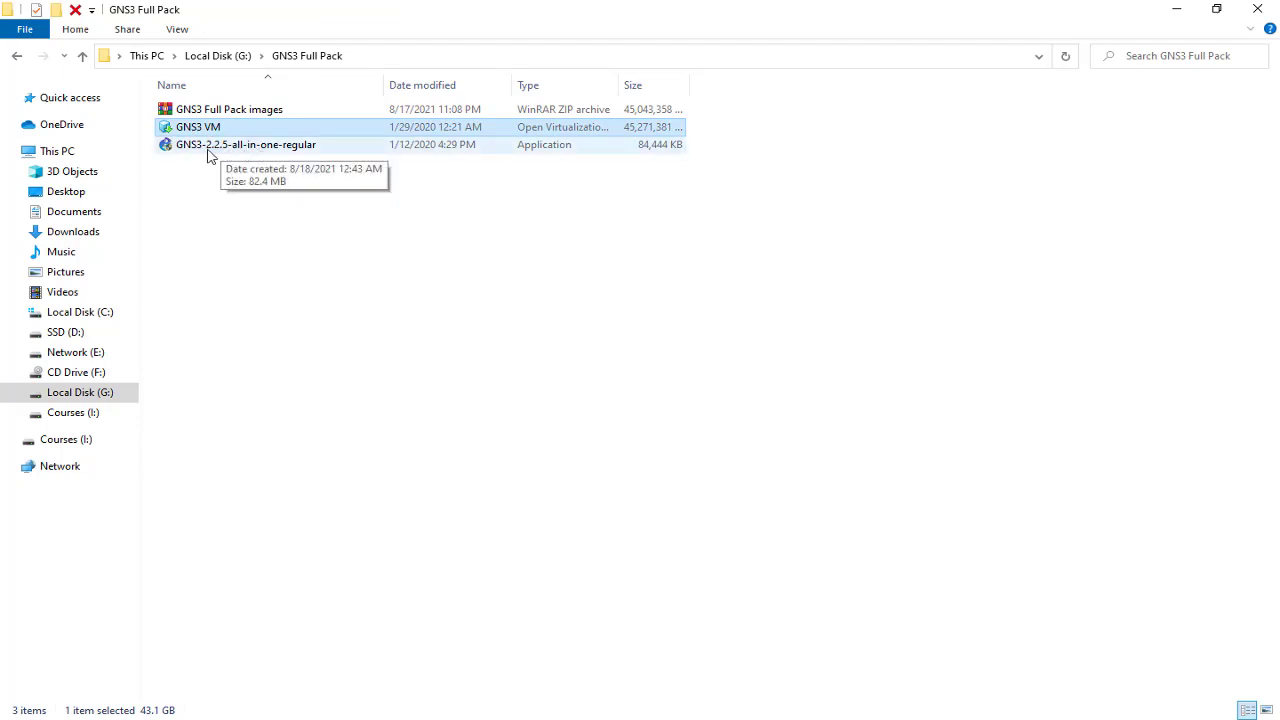
{"action": "left_click", "coordinate": [265, 150]}
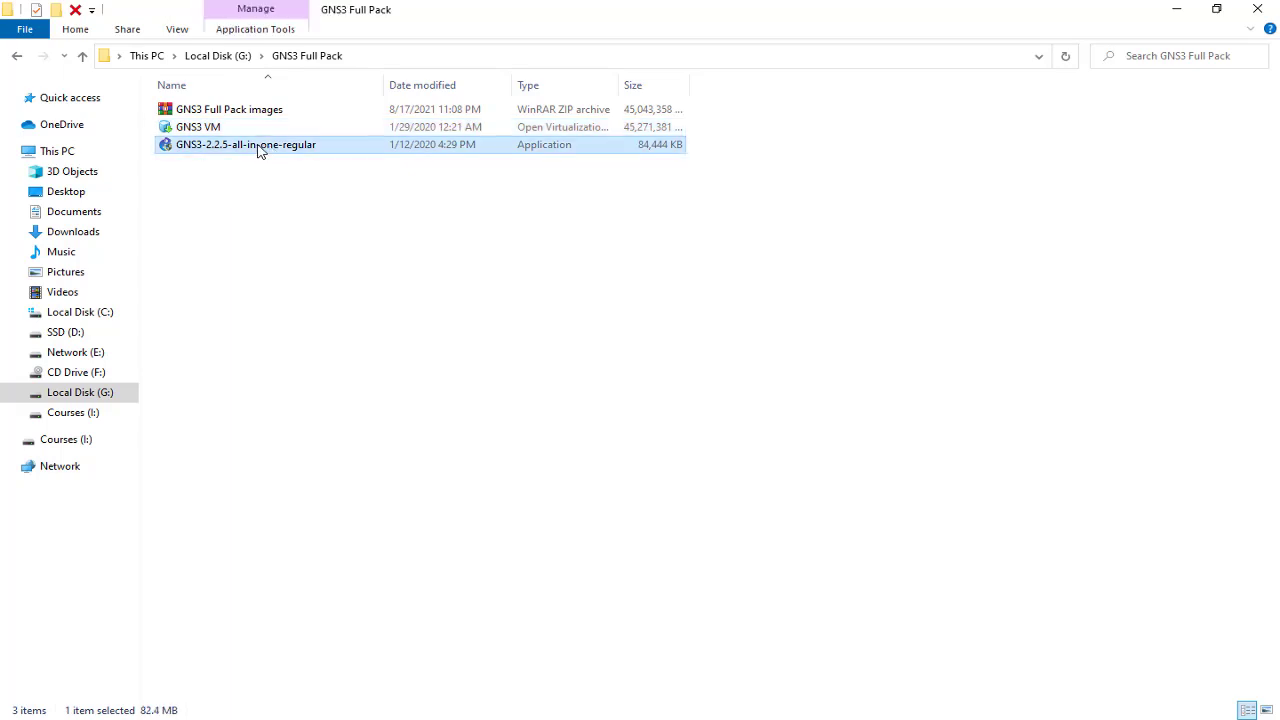
{"action": "left_click", "coordinate": [203, 130]}
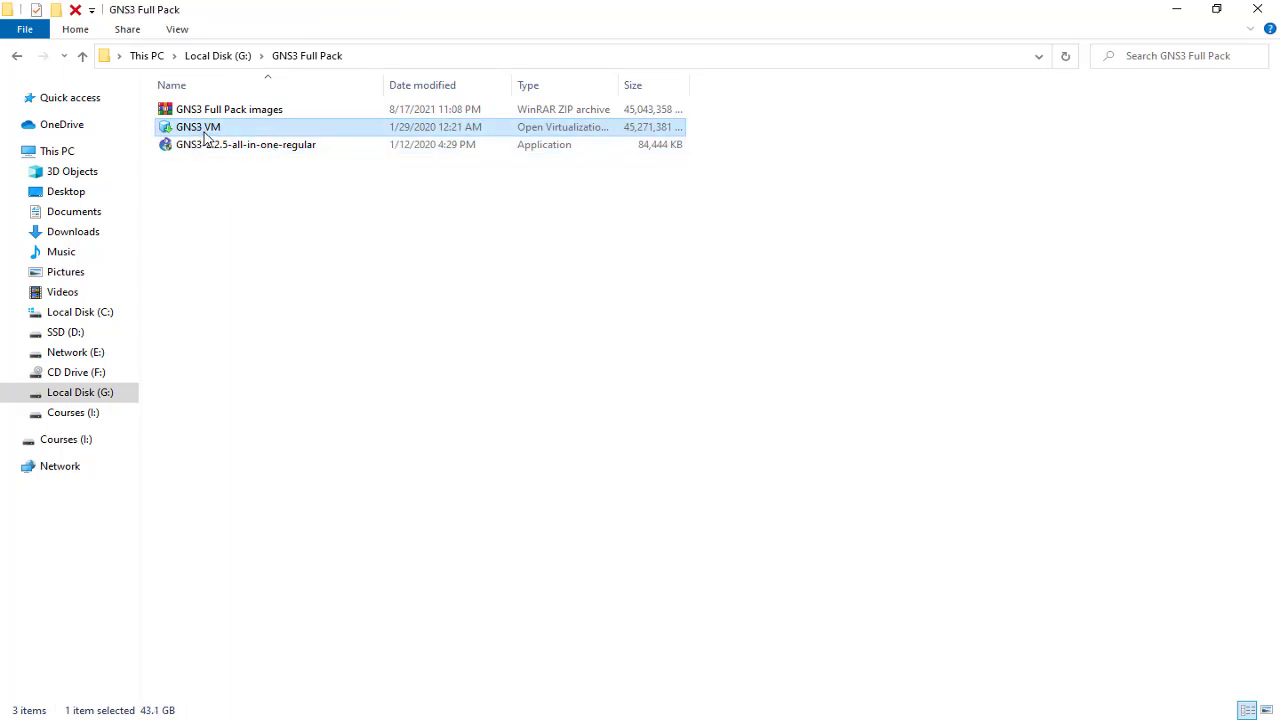
{"action": "left_click", "coordinate": [229, 150]}
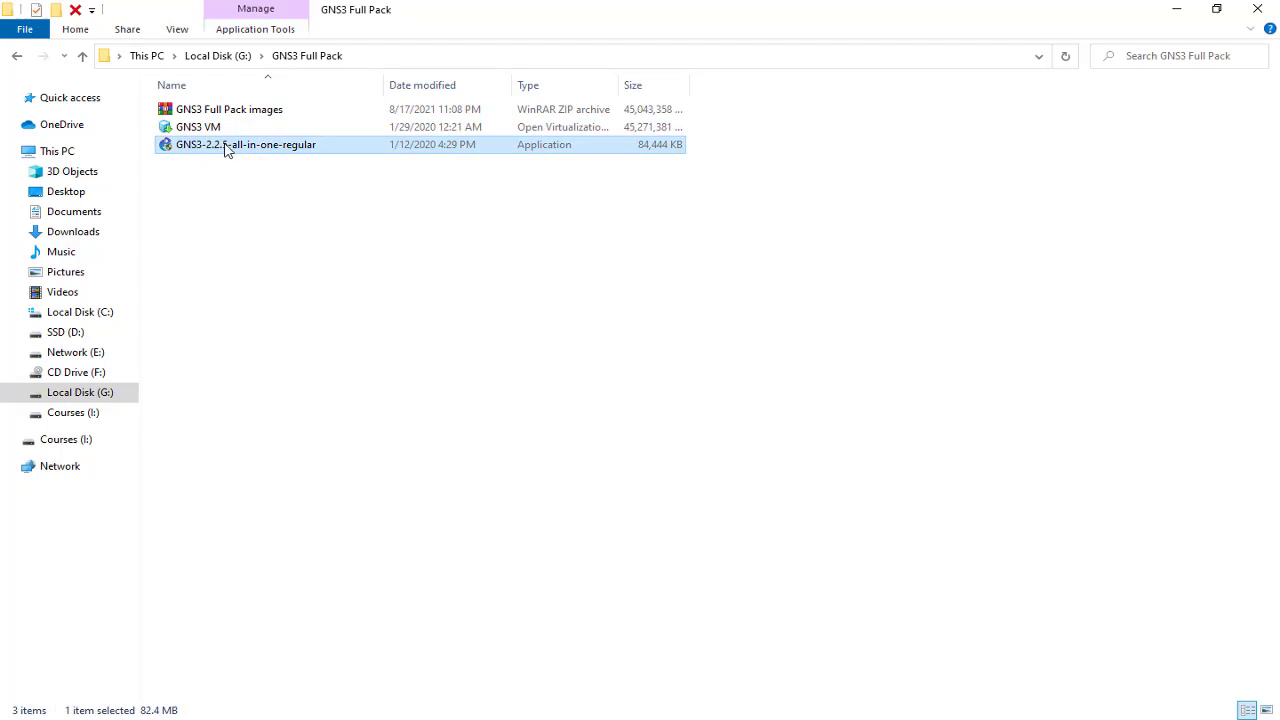
{"action": "left_click", "coordinate": [229, 128]}
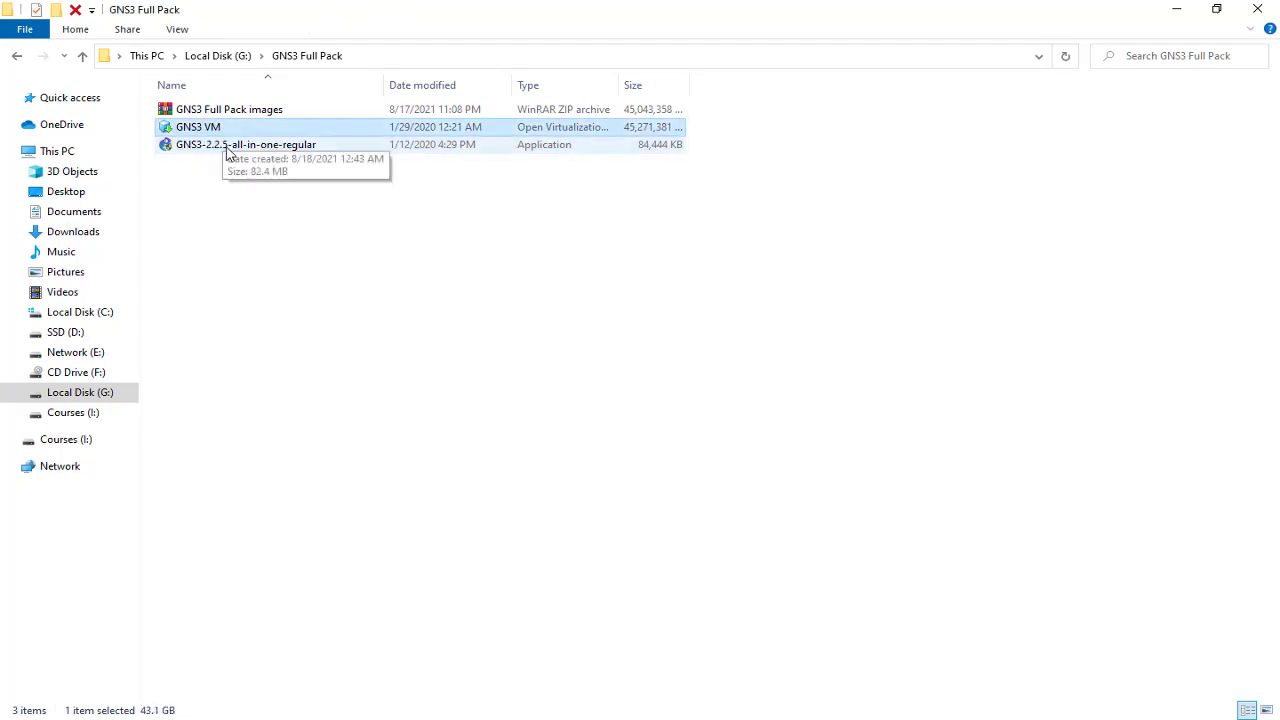
{"action": "left_click", "coordinate": [229, 145]}
{"action": "left_click", "coordinate": [229, 128]}
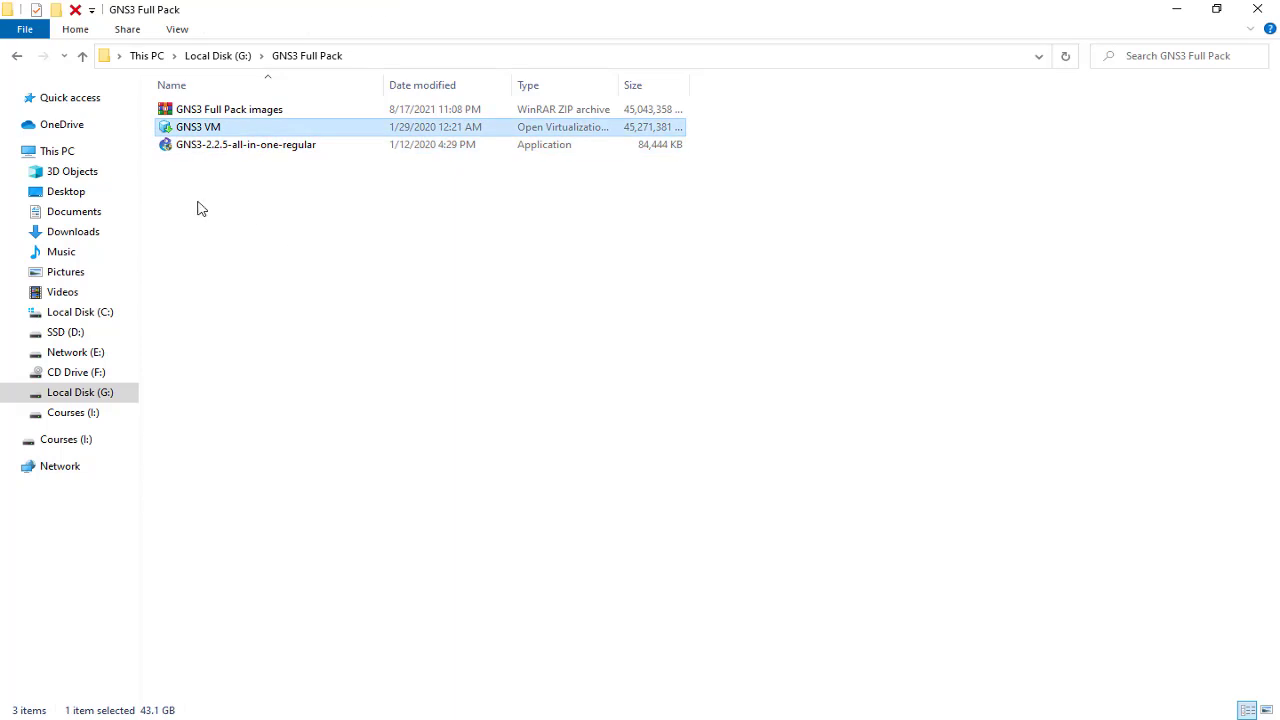
{"action": "left_click", "coordinate": [214, 148]}
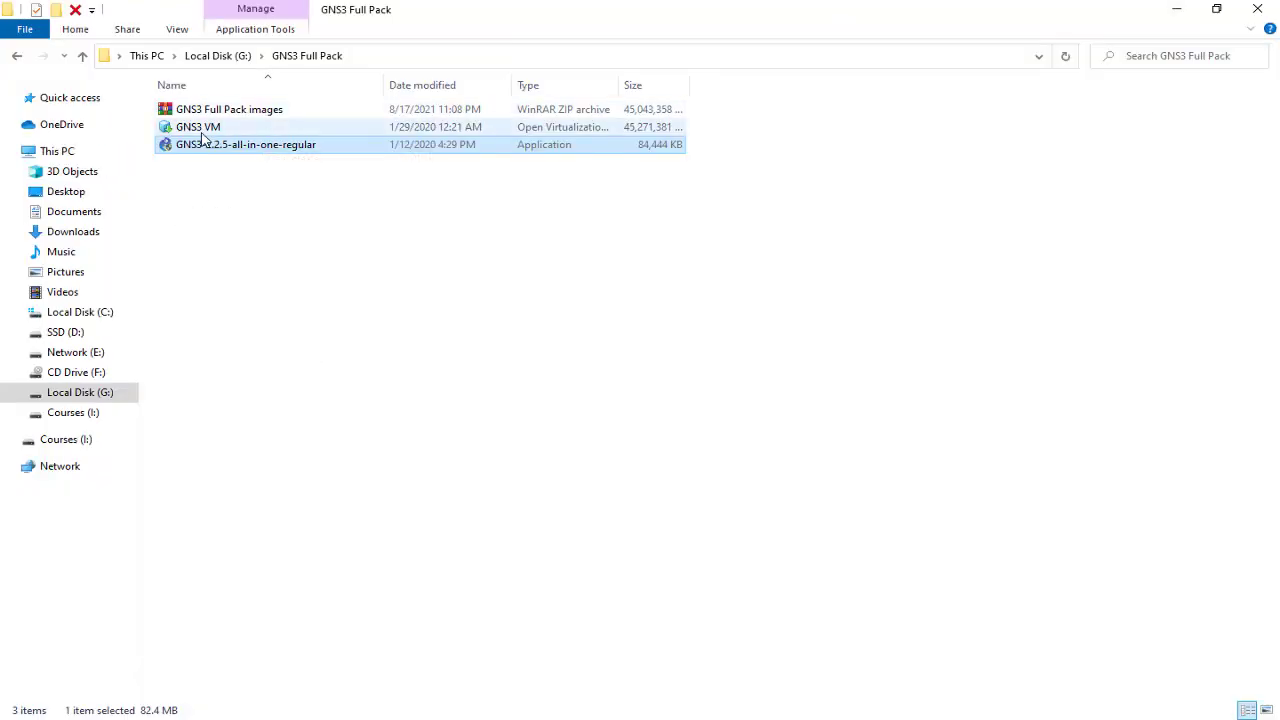
{"action": "left_click", "coordinate": [206, 130]}
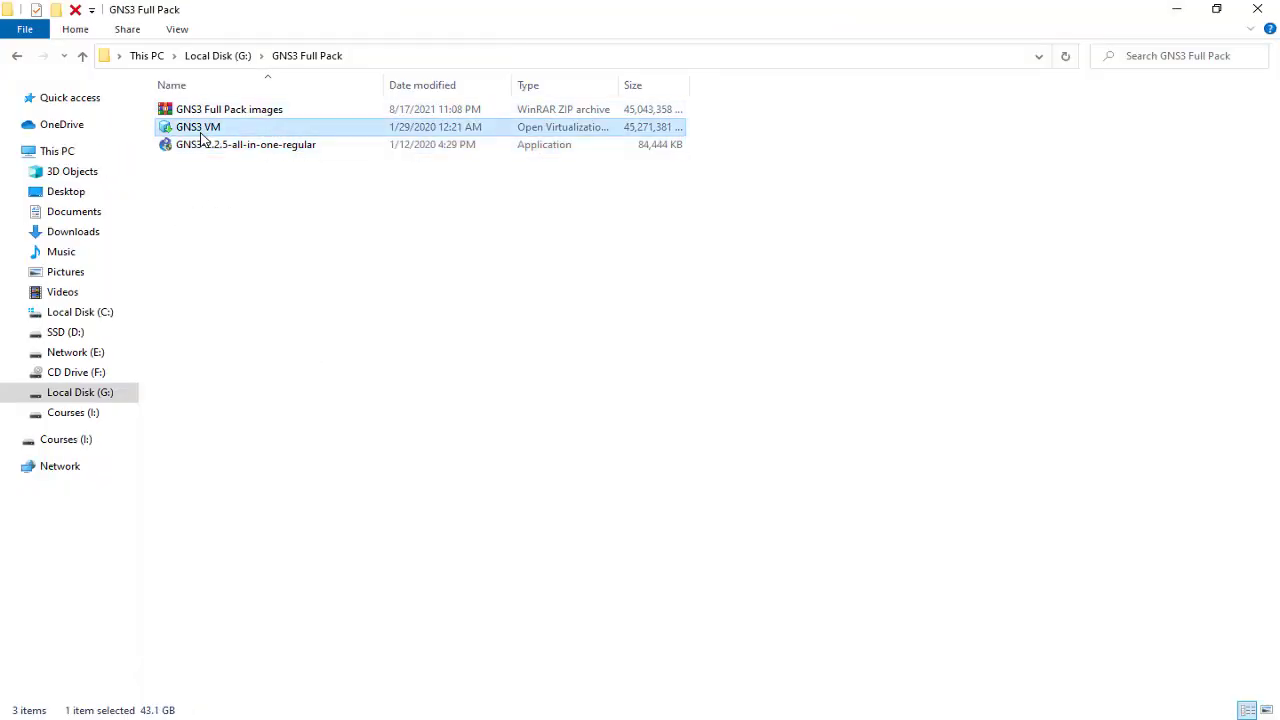
Open the GNS3 VM appliance file from its context menu to start the VMware import
{"action": "right_click", "coordinate": [212, 131]}
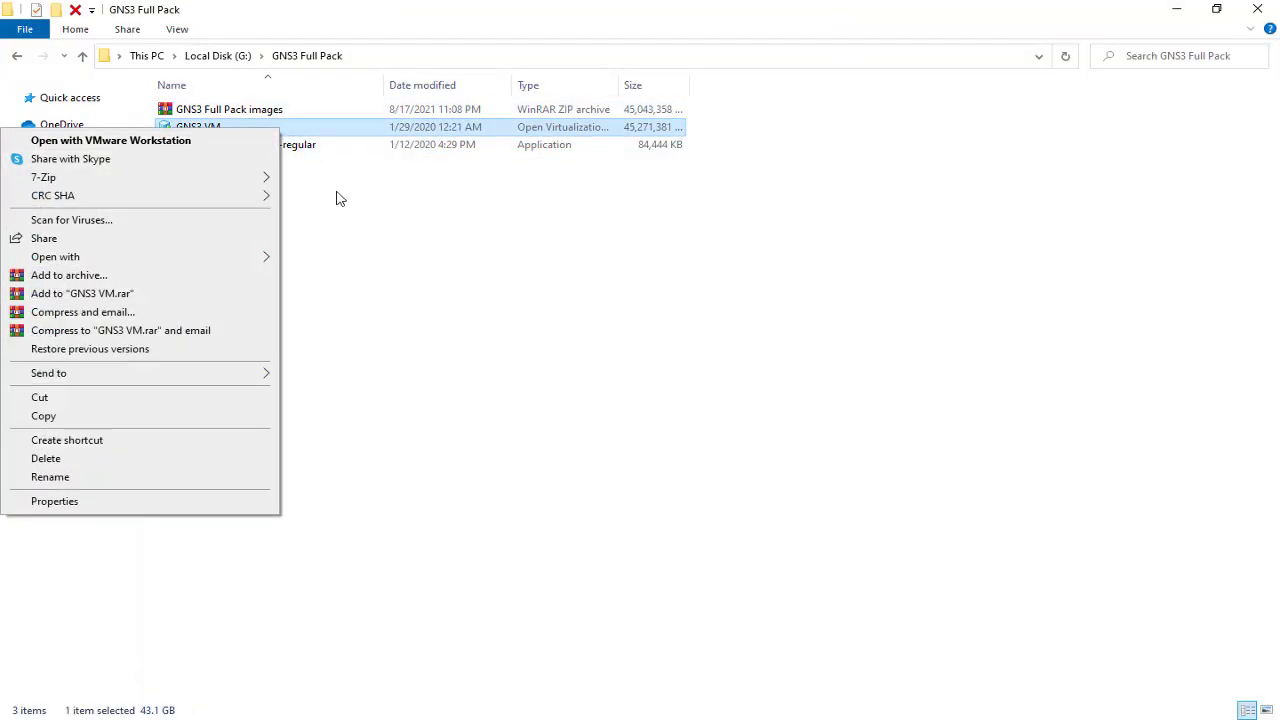
{"action": "left_click", "coordinate": [340, 199]}
{"action": "left_click", "coordinate": [202, 130]}
{"action": "right_click", "coordinate": [204, 131]}
{"action": "left_click", "coordinate": [246, 139]}
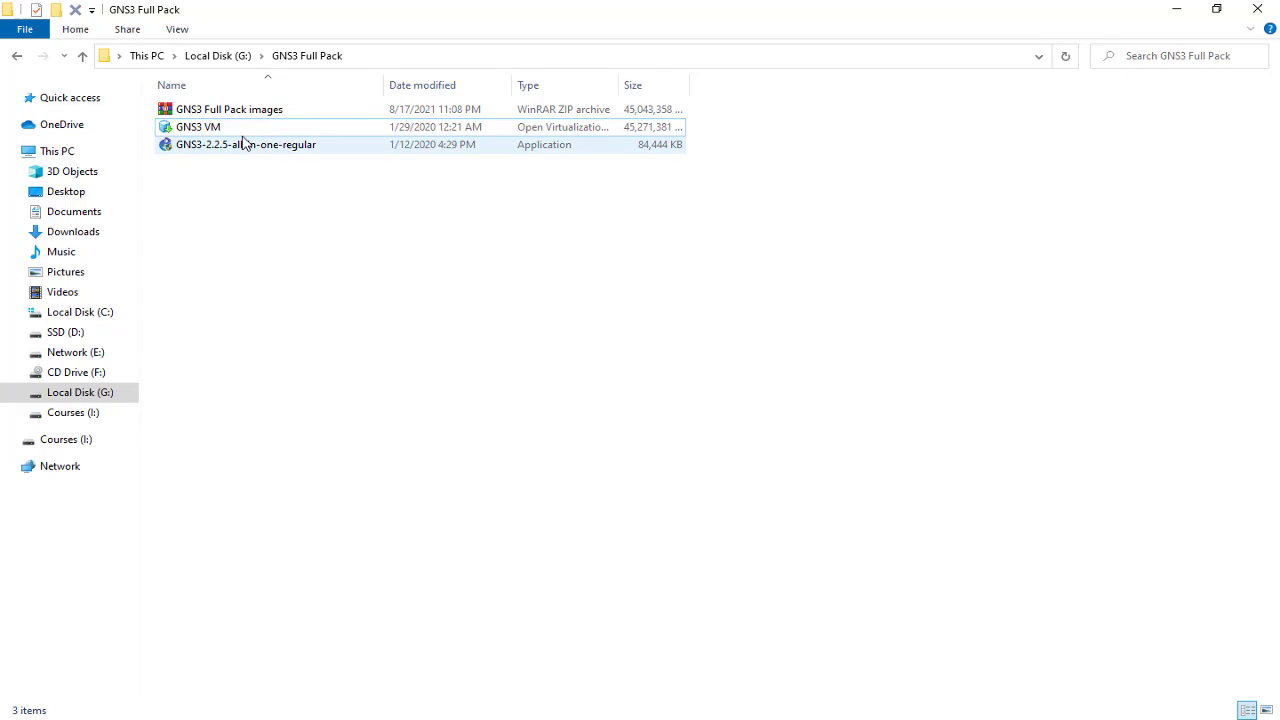
Begin importing the appliance into VMware as 'GNS3 VM', then cancel the import
{"action": "left_click", "coordinate": [229, 132]}
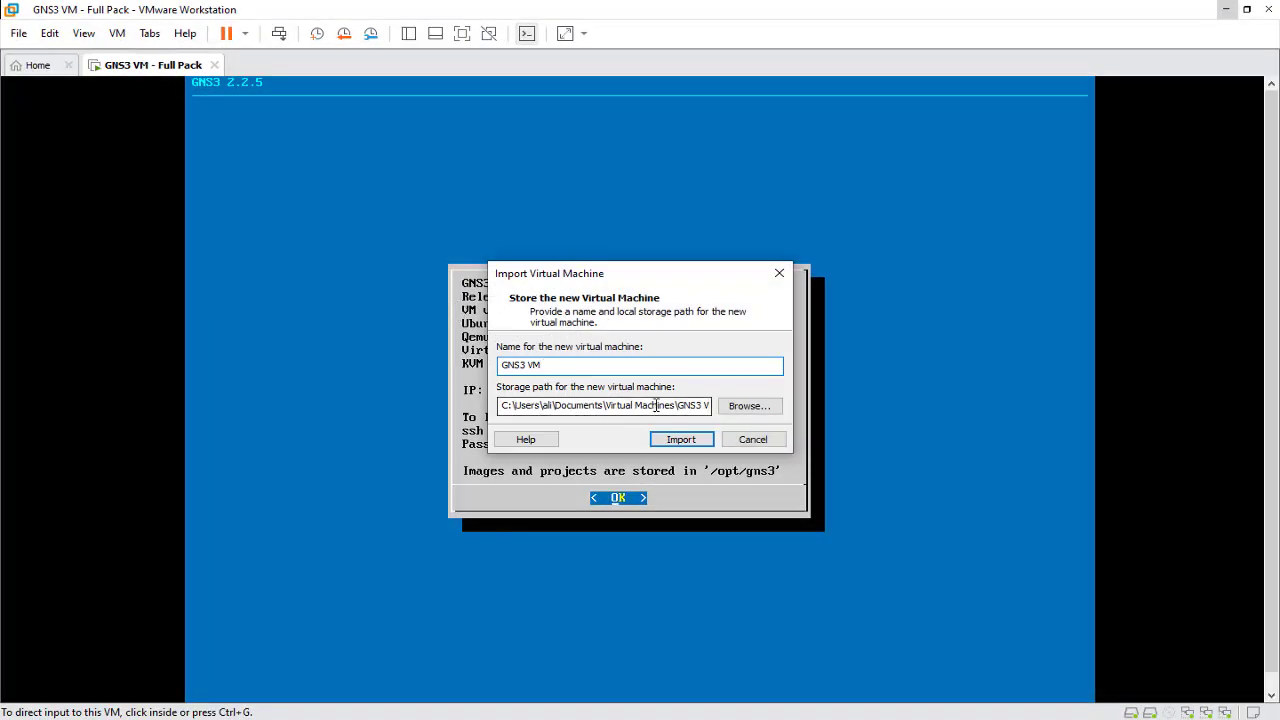
{"action": "left_click_drag", "start_coordinate": [604, 361], "coordinate": [484, 362]}
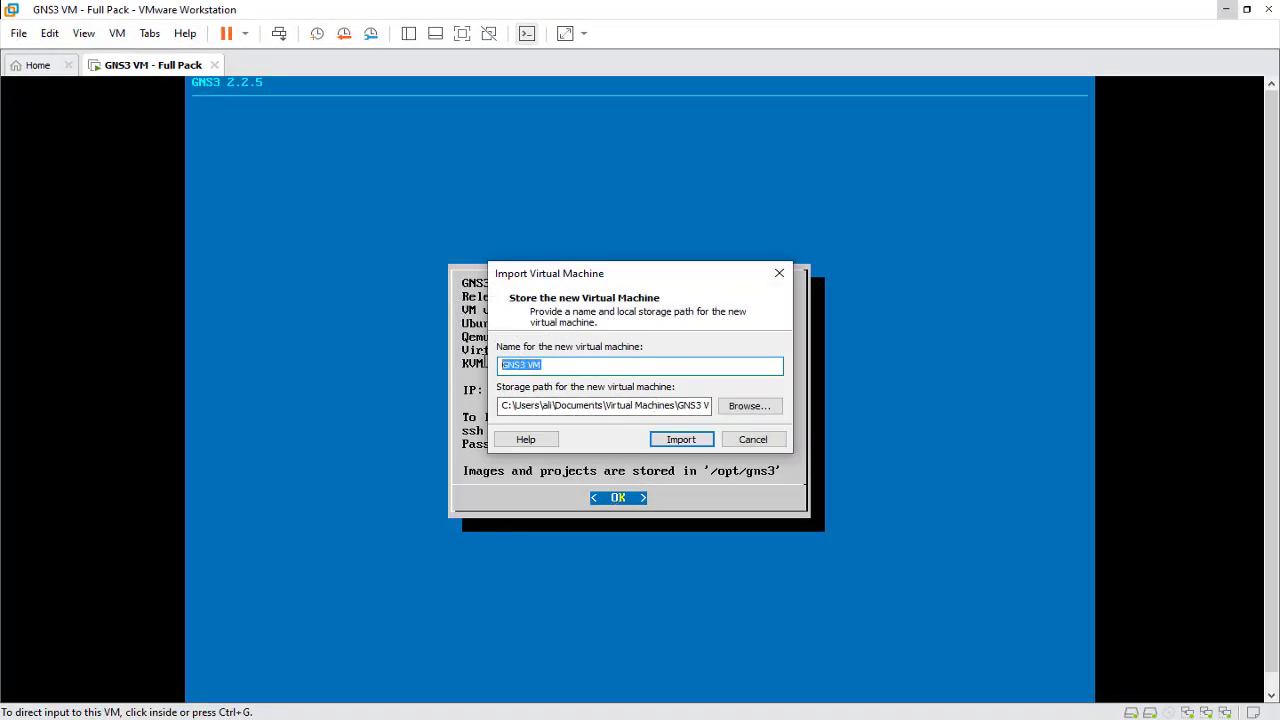
{"action": "left_click", "coordinate": [691, 442]}
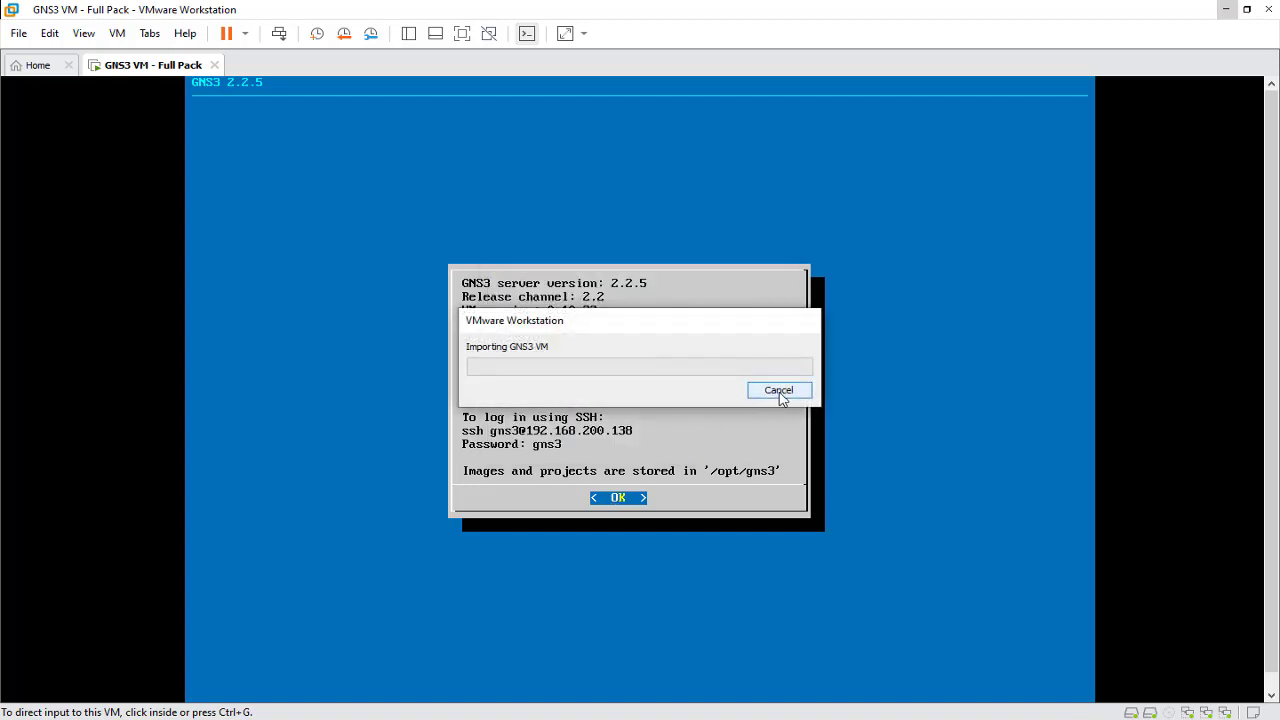
{"action": "left_click", "coordinate": [779, 391]}
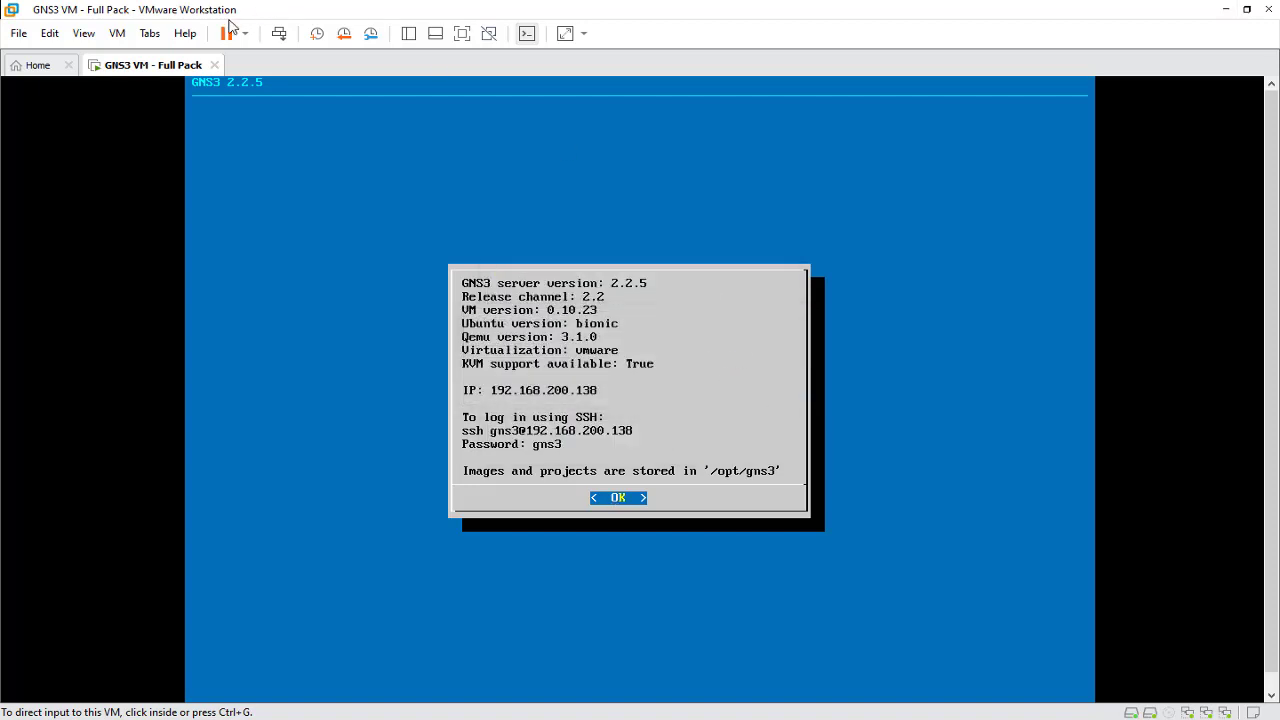
{"action": "right_click", "coordinate": [155, 66]}
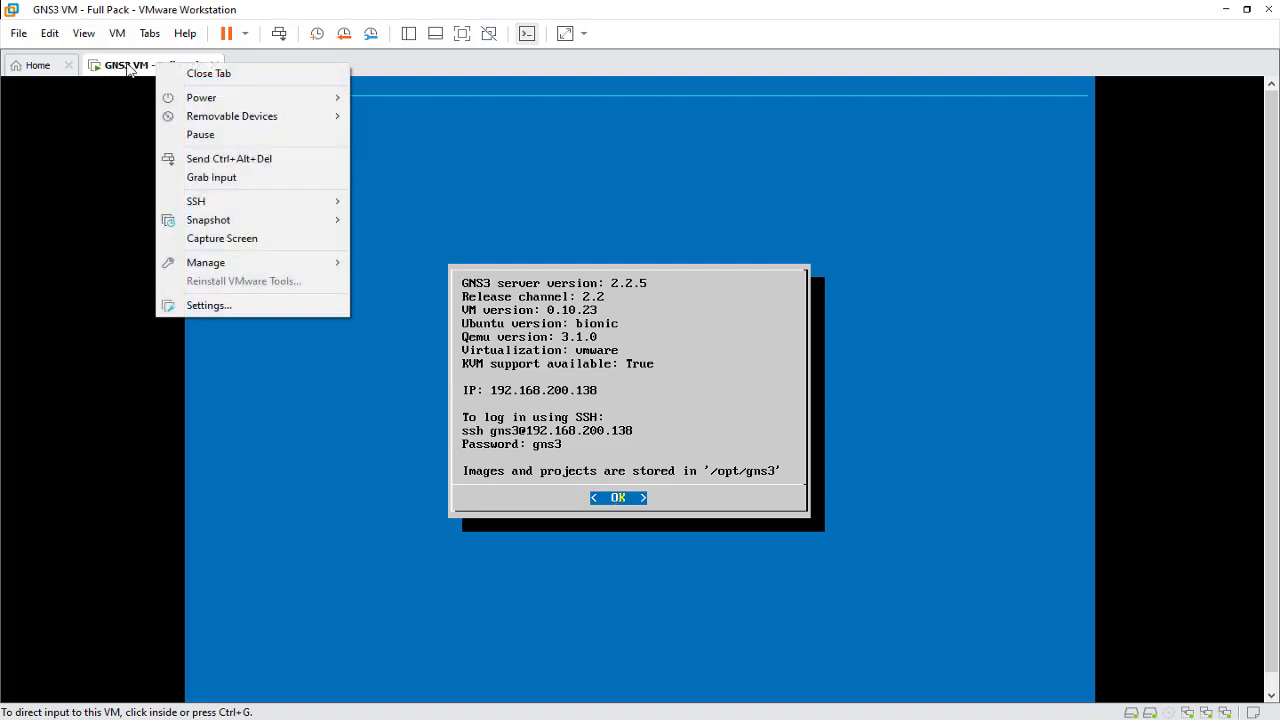
{"action": "left_click", "coordinate": [130, 68]}
{"action": "right_click", "coordinate": [152, 68]}
{"action": "left_click", "coordinate": [222, 308]}
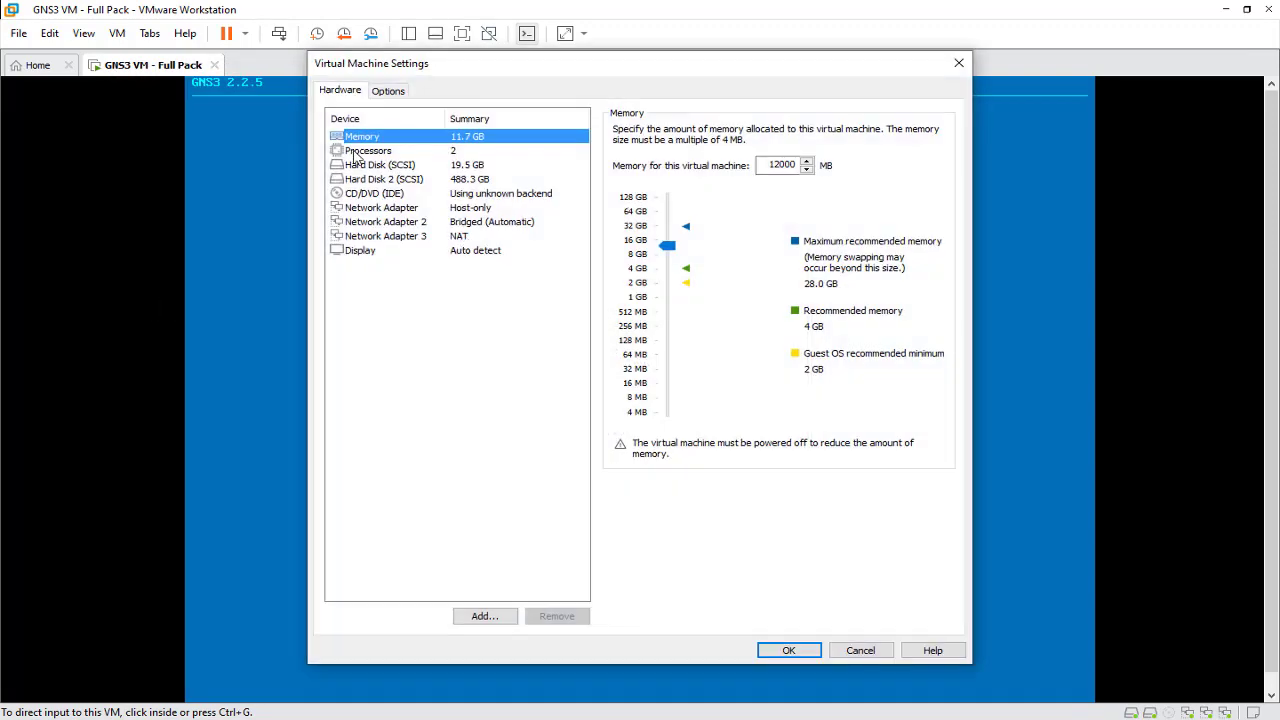
{"action": "left_click", "coordinate": [769, 164]}
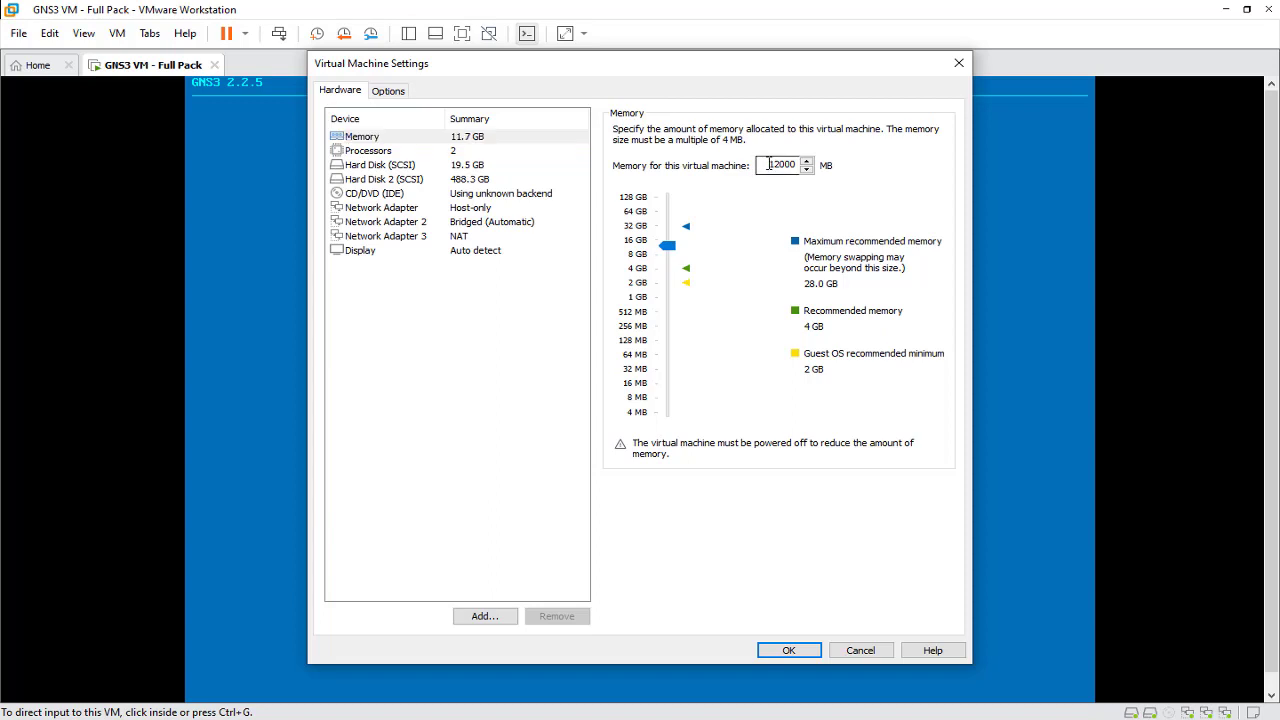
{"action": "left_click_drag", "start_coordinate": [772, 164], "coordinate": [797, 164]}
{"action": "left_click", "coordinate": [440, 152]}
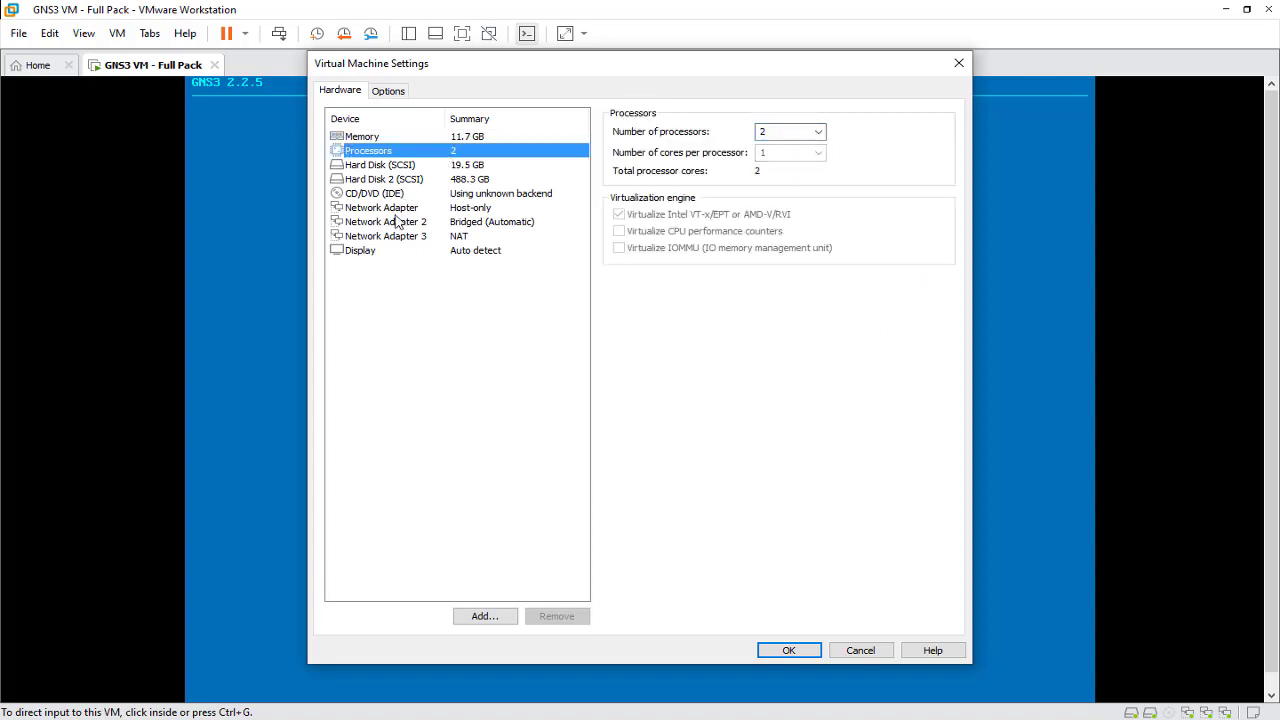
{"action": "left_click", "coordinate": [395, 209]}
{"action": "left_click", "coordinate": [400, 221]}
{"action": "left_click", "coordinate": [405, 236]}
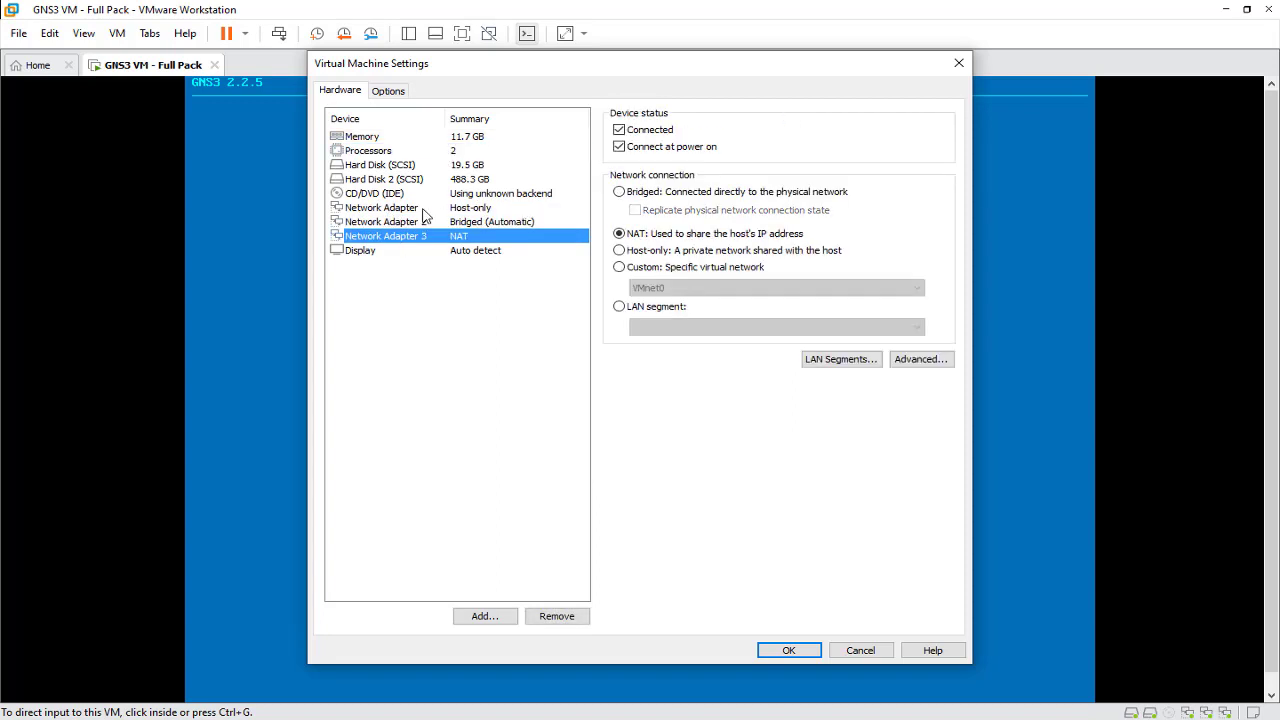
{"action": "left_click", "coordinate": [486, 208]}
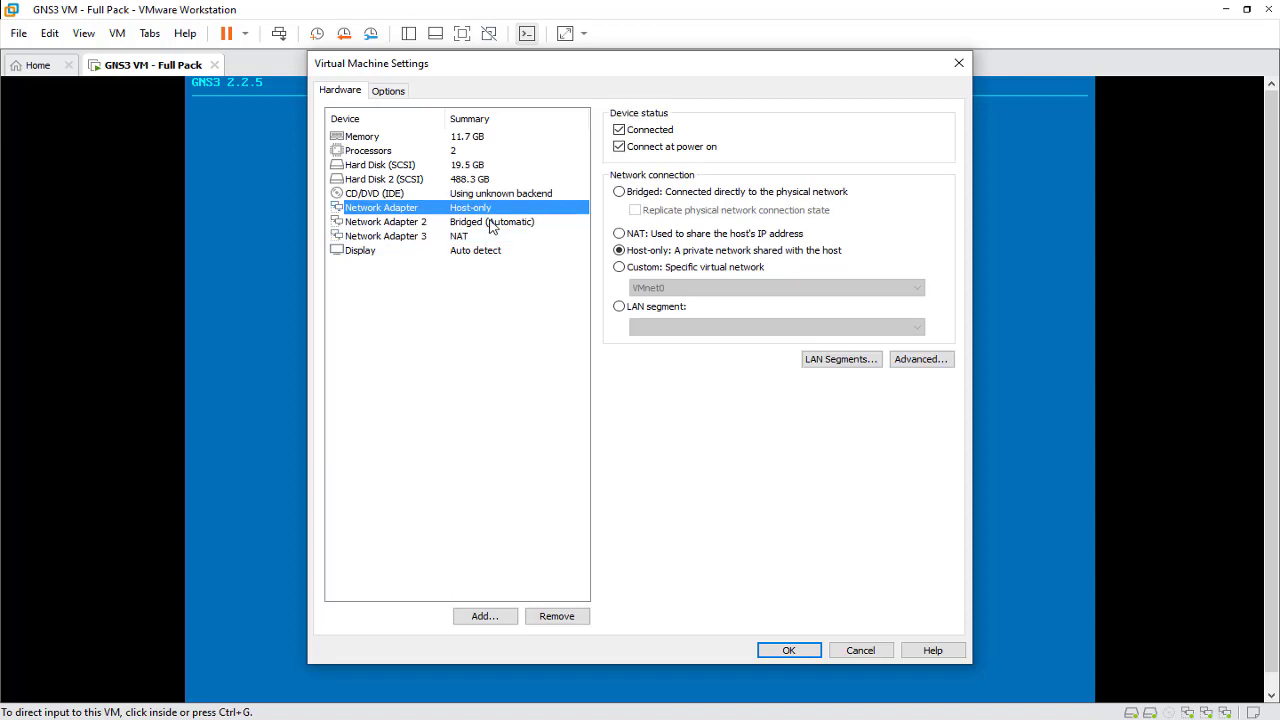
{"action": "left_click", "coordinate": [484, 222]}
{"action": "left_click", "coordinate": [470, 237]}
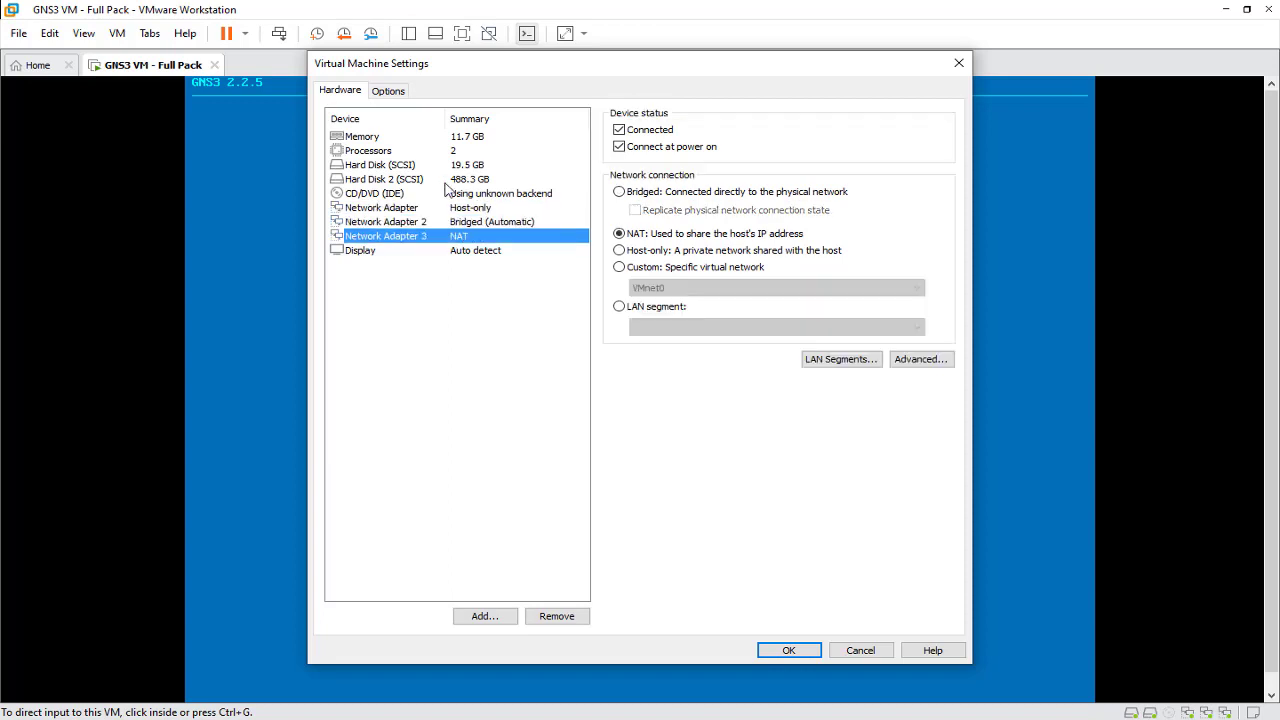
{"action": "left_click", "coordinate": [377, 151]}
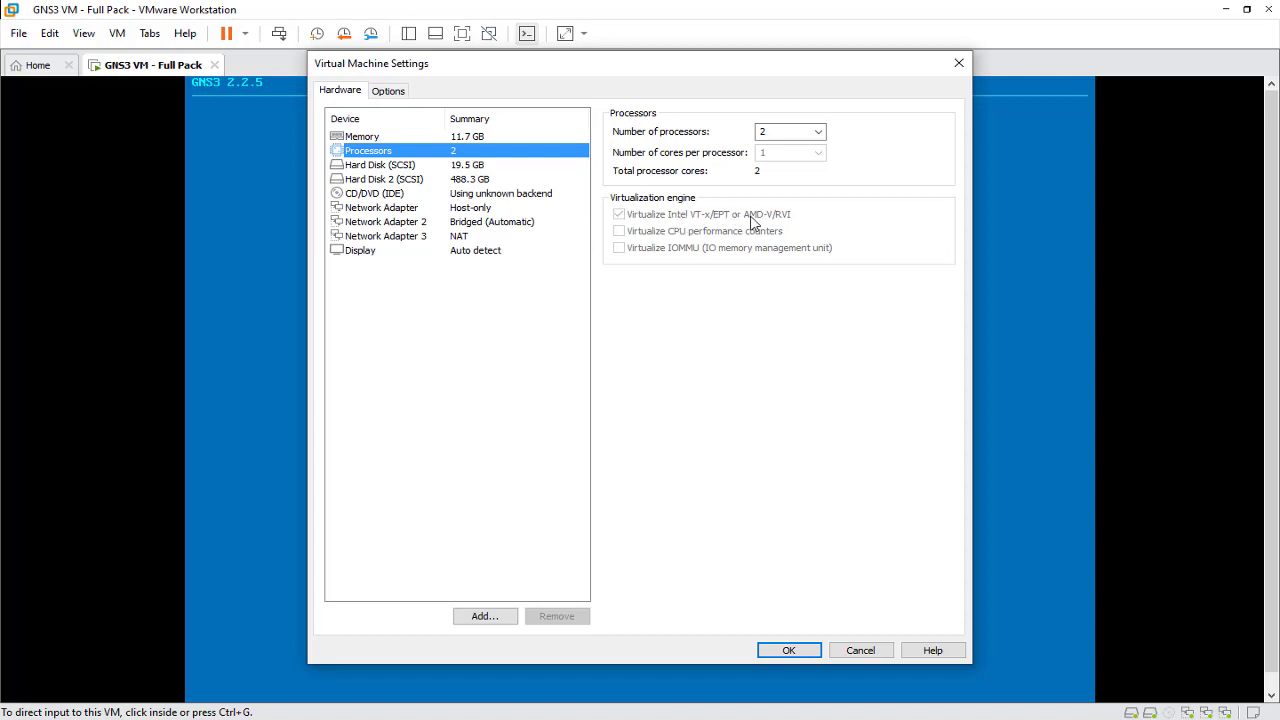
{"action": "left_click", "coordinate": [866, 652]}
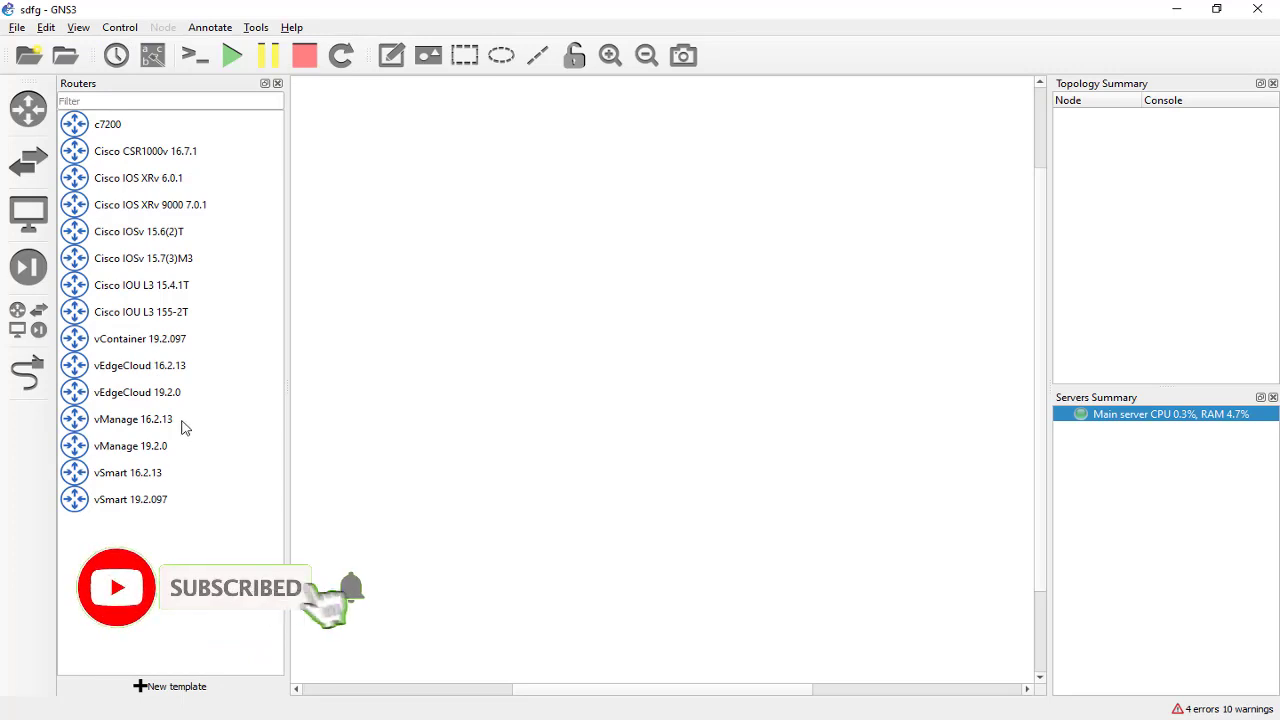
Open the Server preferences and select the main server host address 192.168.200.138
{"action": "left_click", "coordinate": [44, 29]}
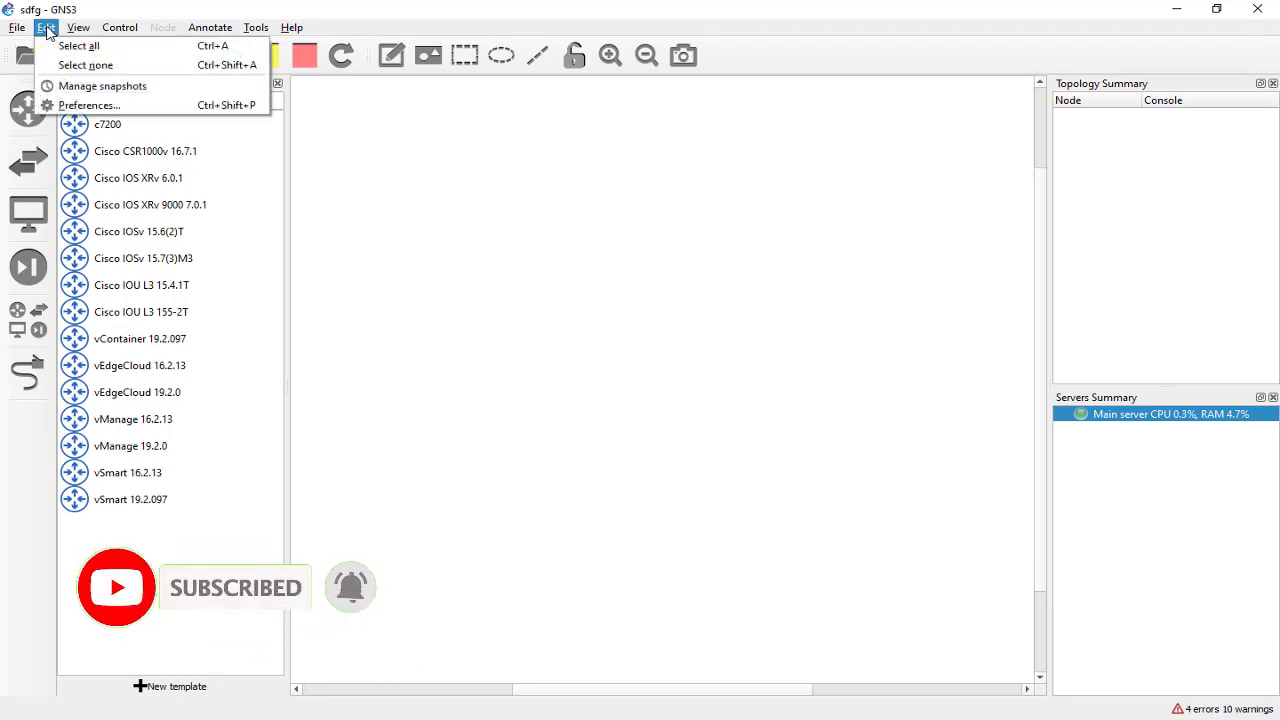
{"action": "left_click", "coordinate": [101, 107]}
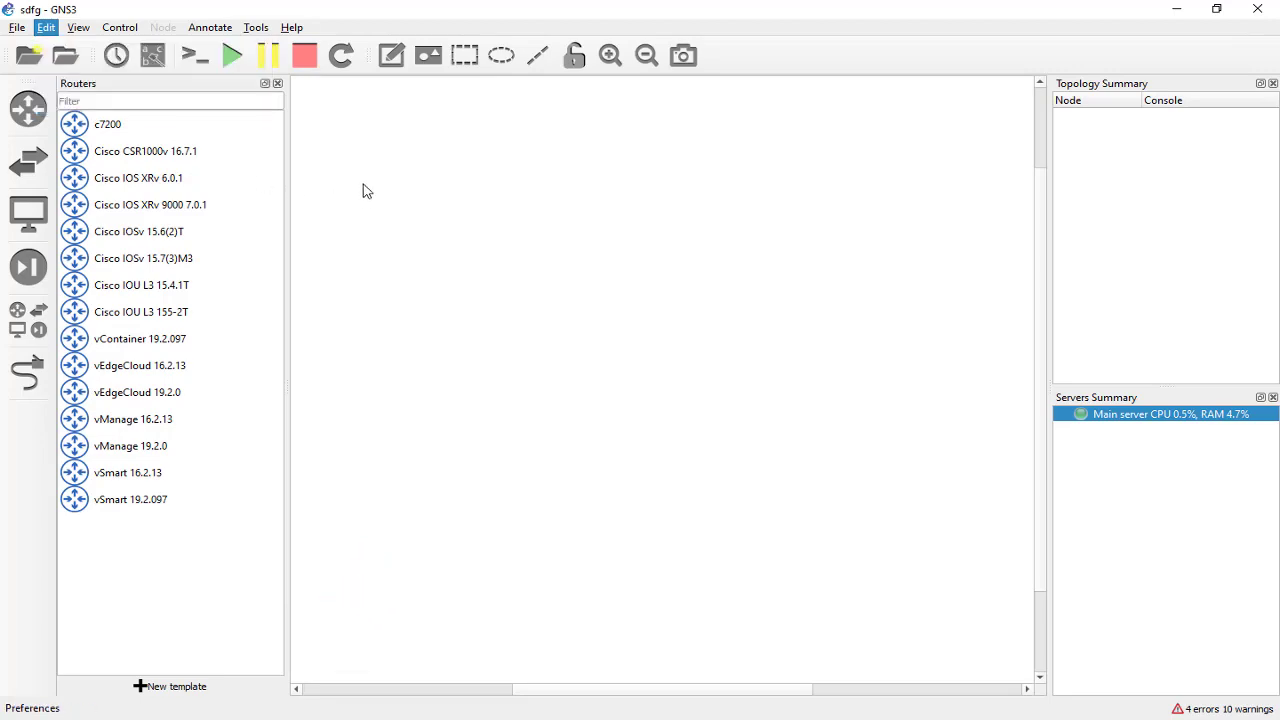
{"action": "left_click", "coordinate": [249, 124]}
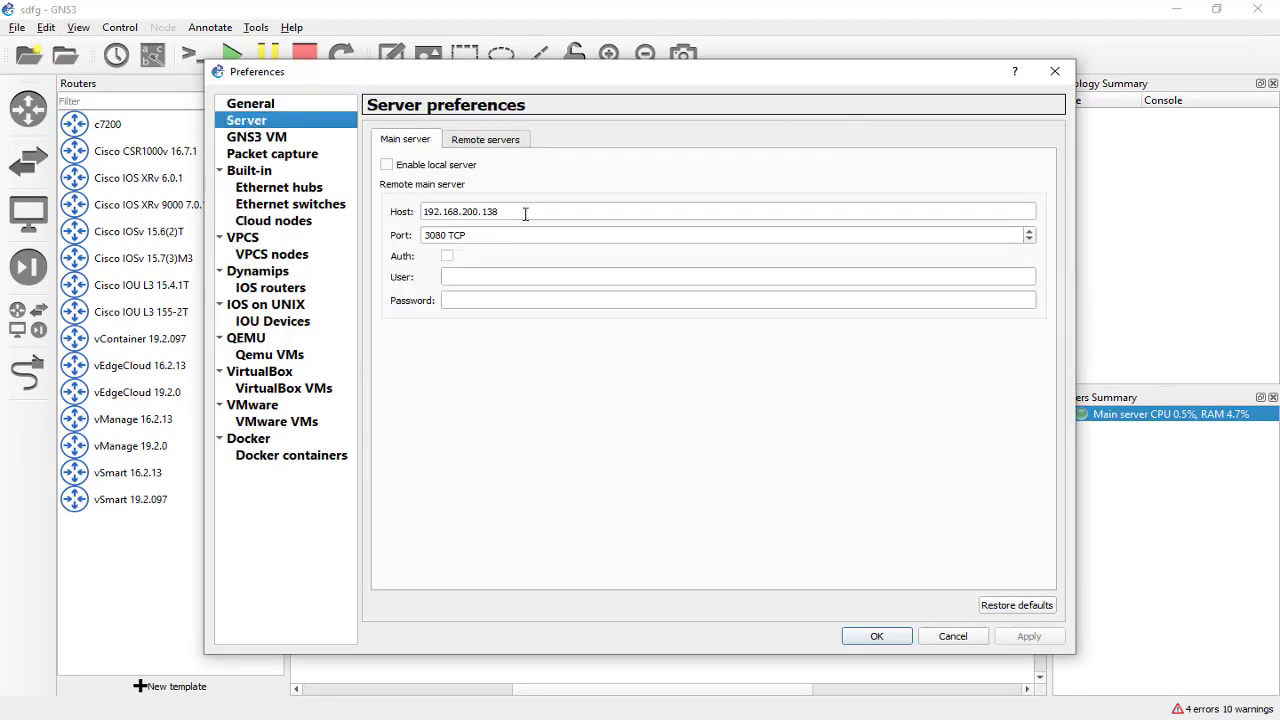
{"action": "left_click_drag", "start_coordinate": [525, 213], "coordinate": [404, 213]}
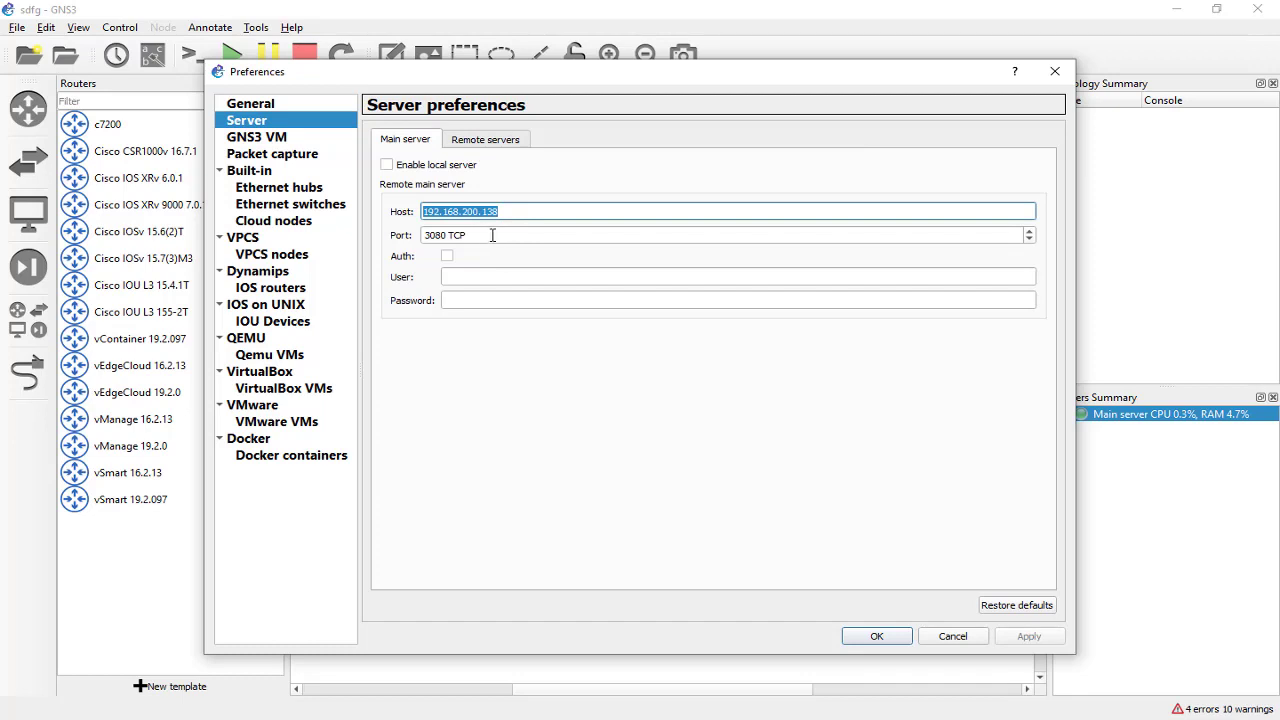
Try enabling authentication and its user name and password fields, then switch authentication back off
{"action": "left_click", "coordinate": [447, 257]}
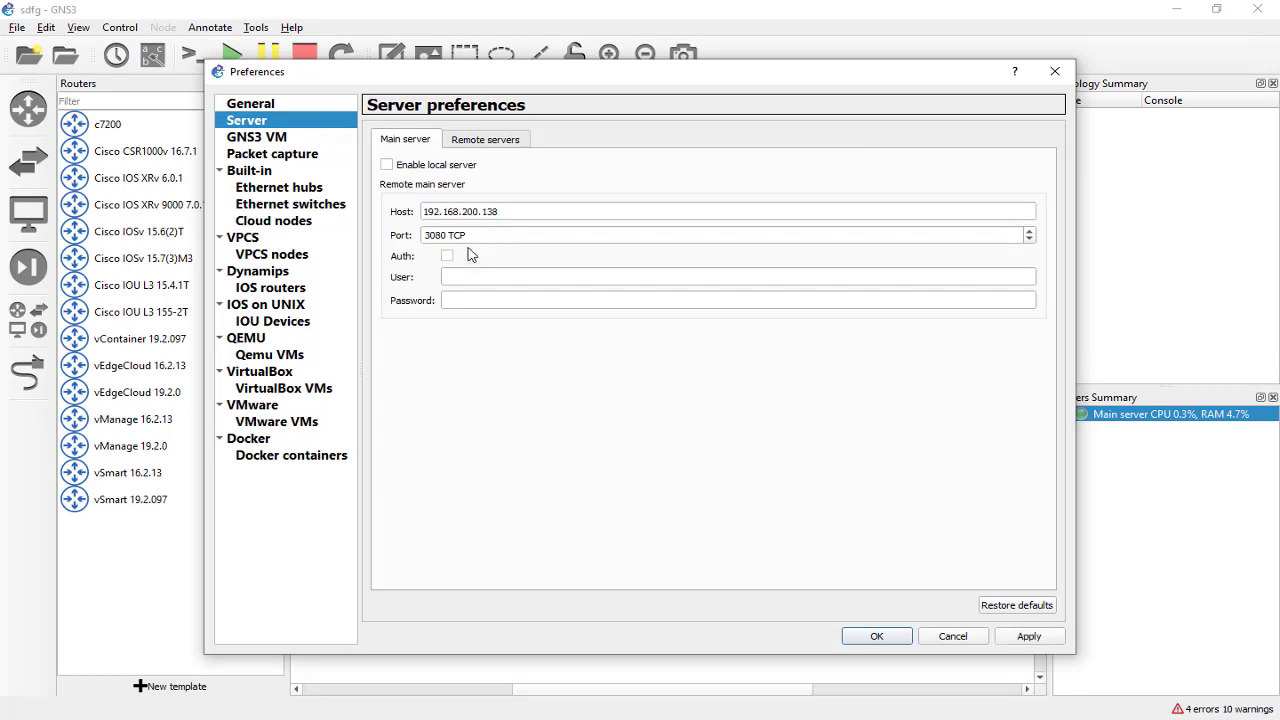
{"action": "left_click", "coordinate": [481, 276]}
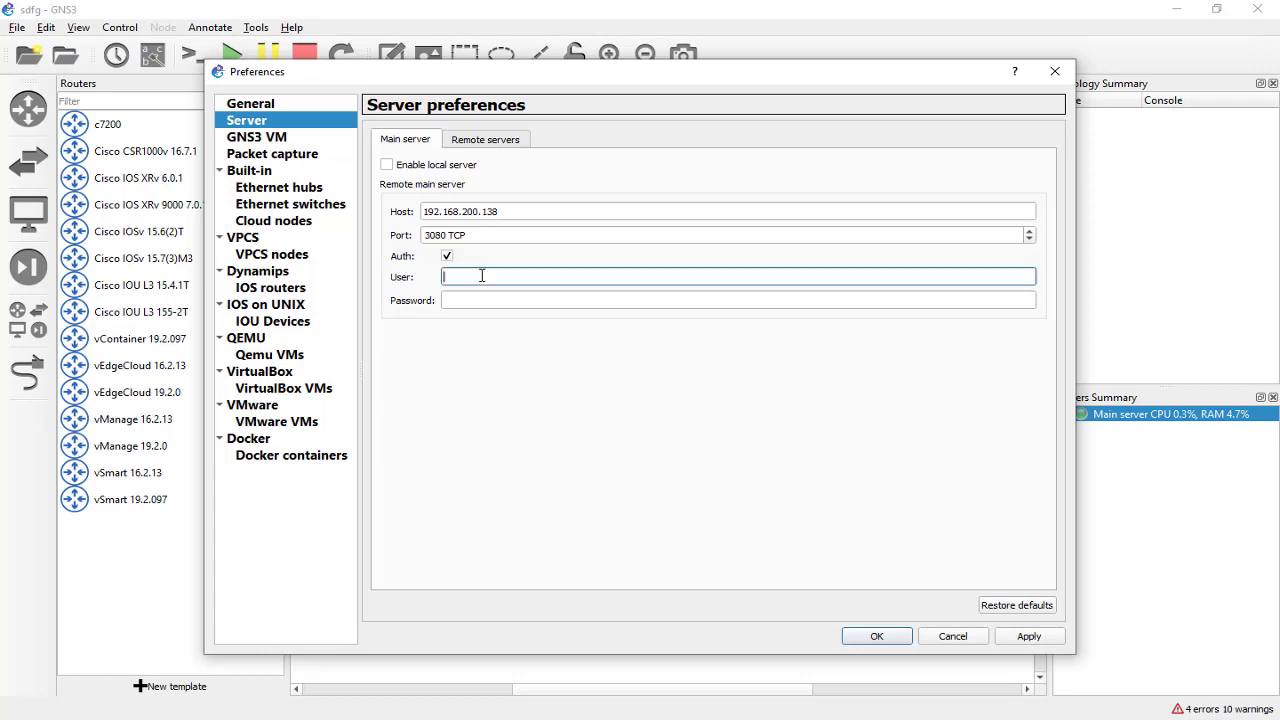
{"action": "left_click", "coordinate": [481, 300]}
{"action": "left_click", "coordinate": [455, 274]}
{"action": "left_click", "coordinate": [464, 295]}
{"action": "left_click", "coordinate": [466, 278]}
{"action": "left_click", "coordinate": [467, 296]}
{"action": "left_click", "coordinate": [447, 257]}
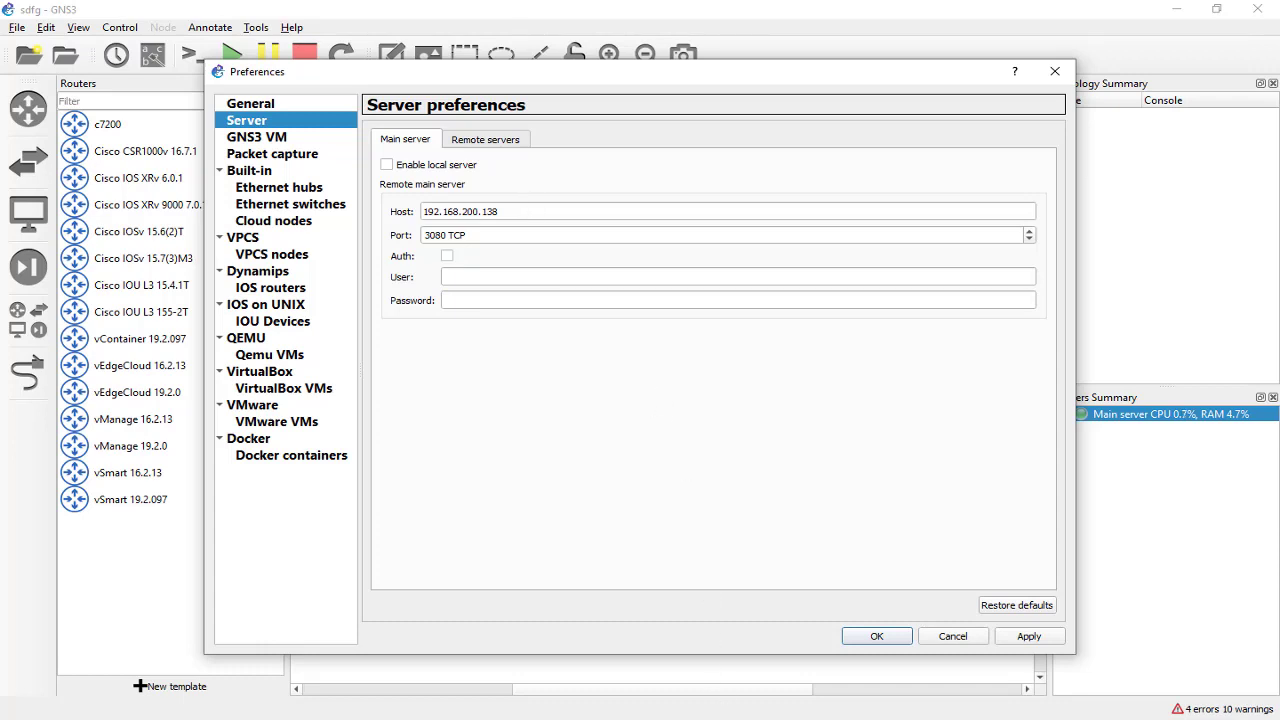
Check the GNS3 VM console's IP and compare it with the 192.168.200.138 host setting
{"action": "mouse_move", "coordinate": [696, 710]}
{"action": "left_click", "coordinate": [744, 660]}
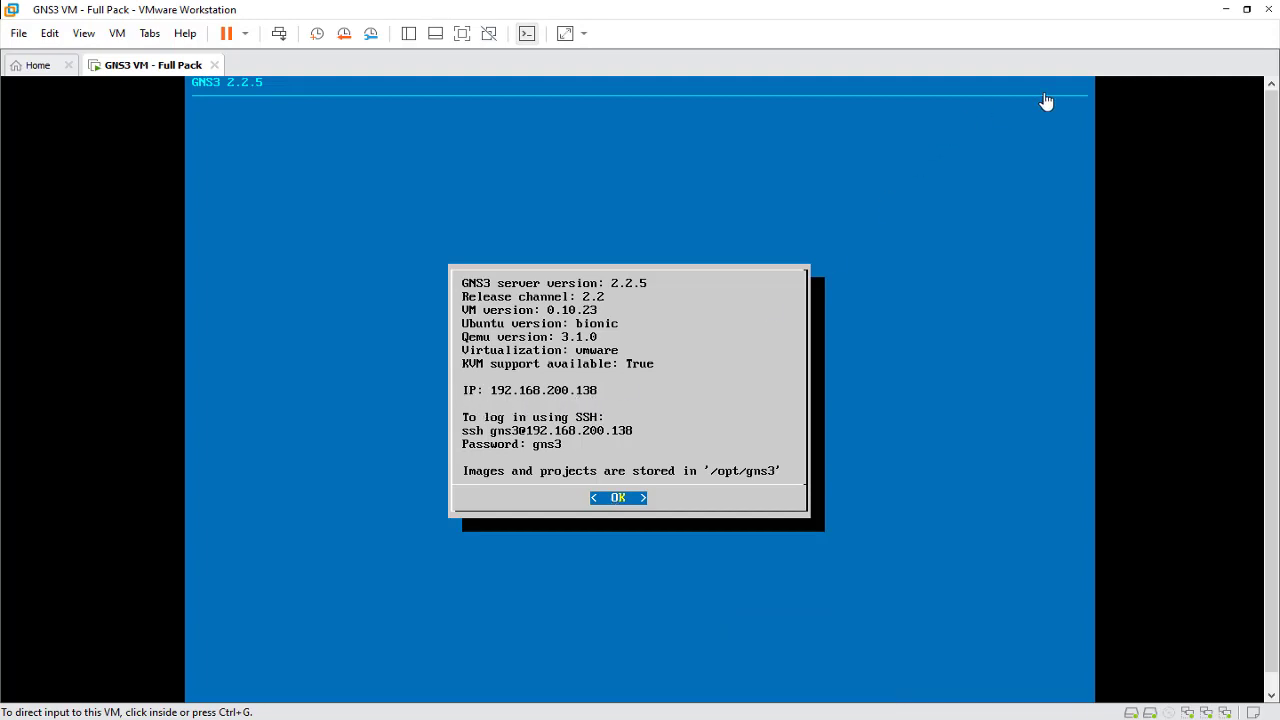
{"action": "left_click", "coordinate": [1226, 9]}
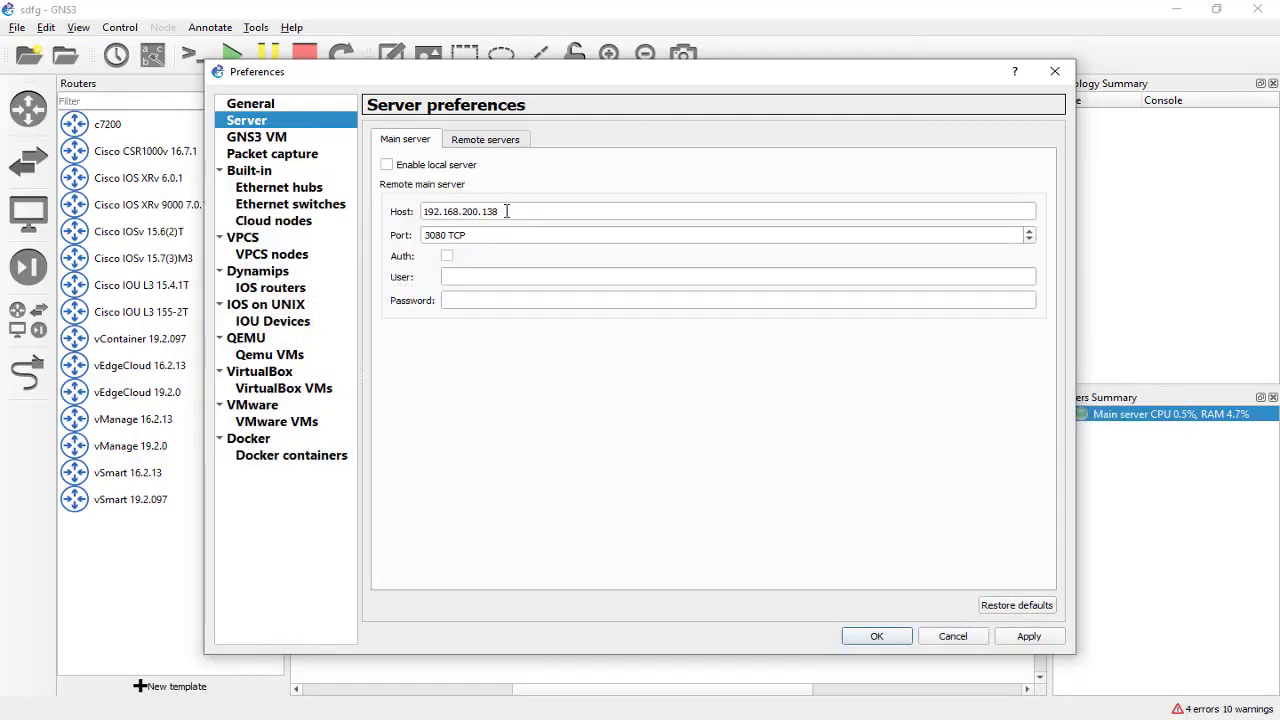
{"action": "left_click_drag", "start_coordinate": [507, 211], "coordinate": [373, 208]}
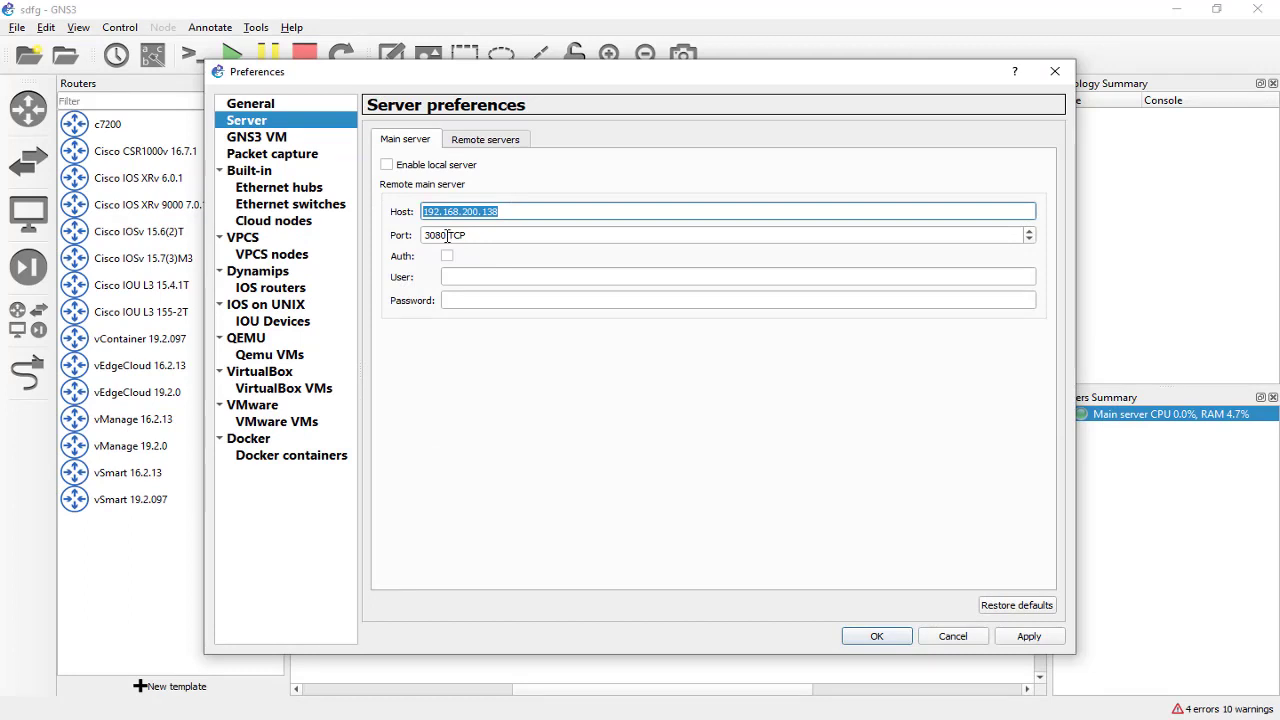
Save the server settings, then view the Routers, Switches and End devices template lists
{"action": "left_click", "coordinate": [879, 640]}
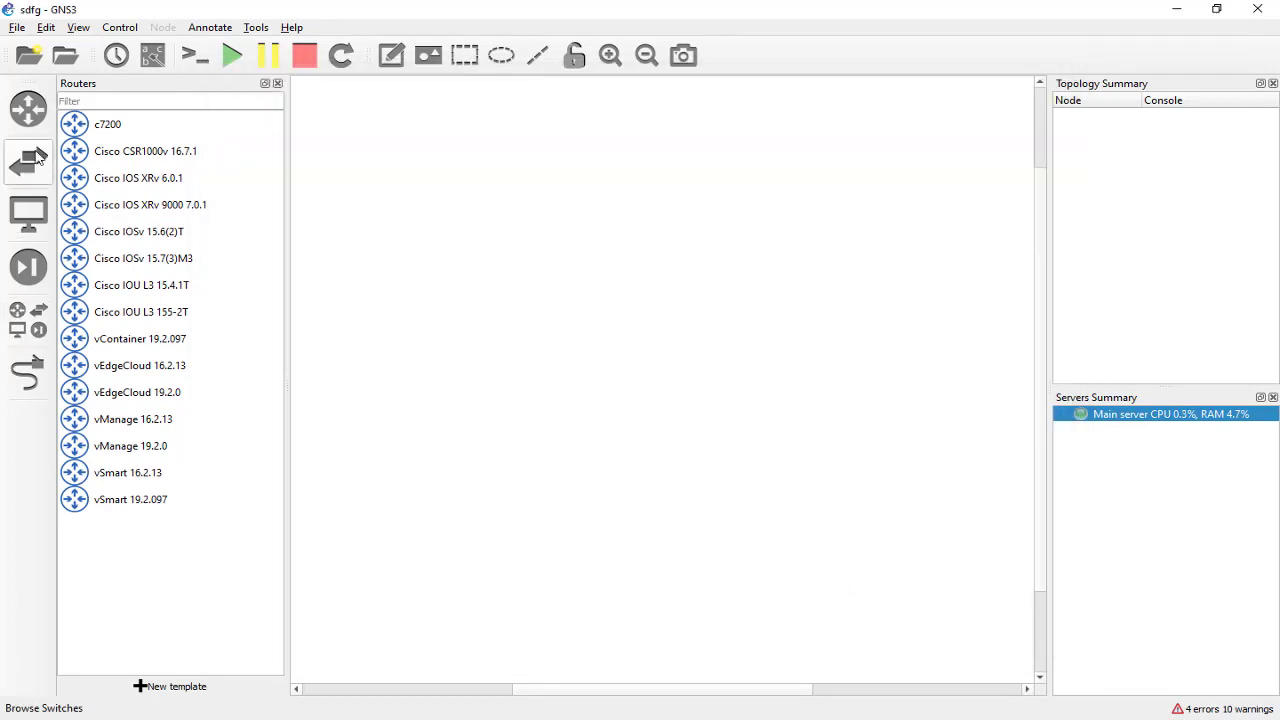
{"action": "left_click", "coordinate": [30, 110]}
{"action": "left_click", "coordinate": [30, 110]}
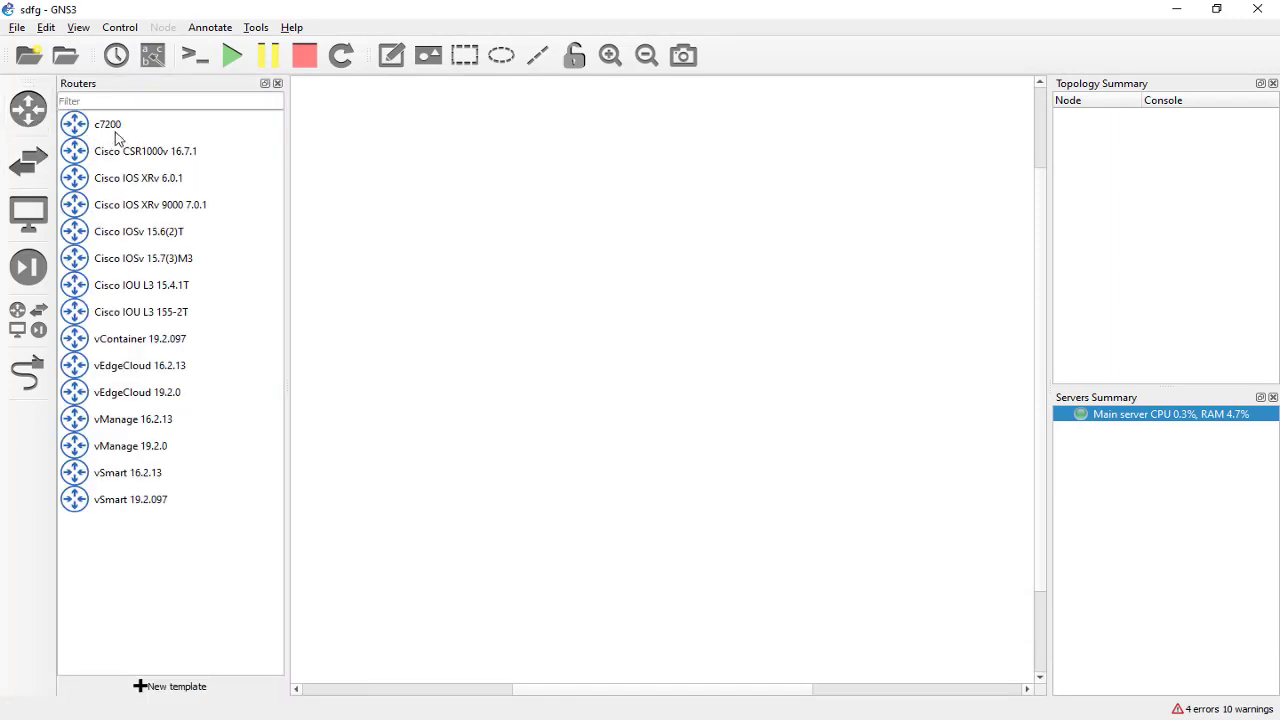
{"action": "left_click", "coordinate": [28, 160]}
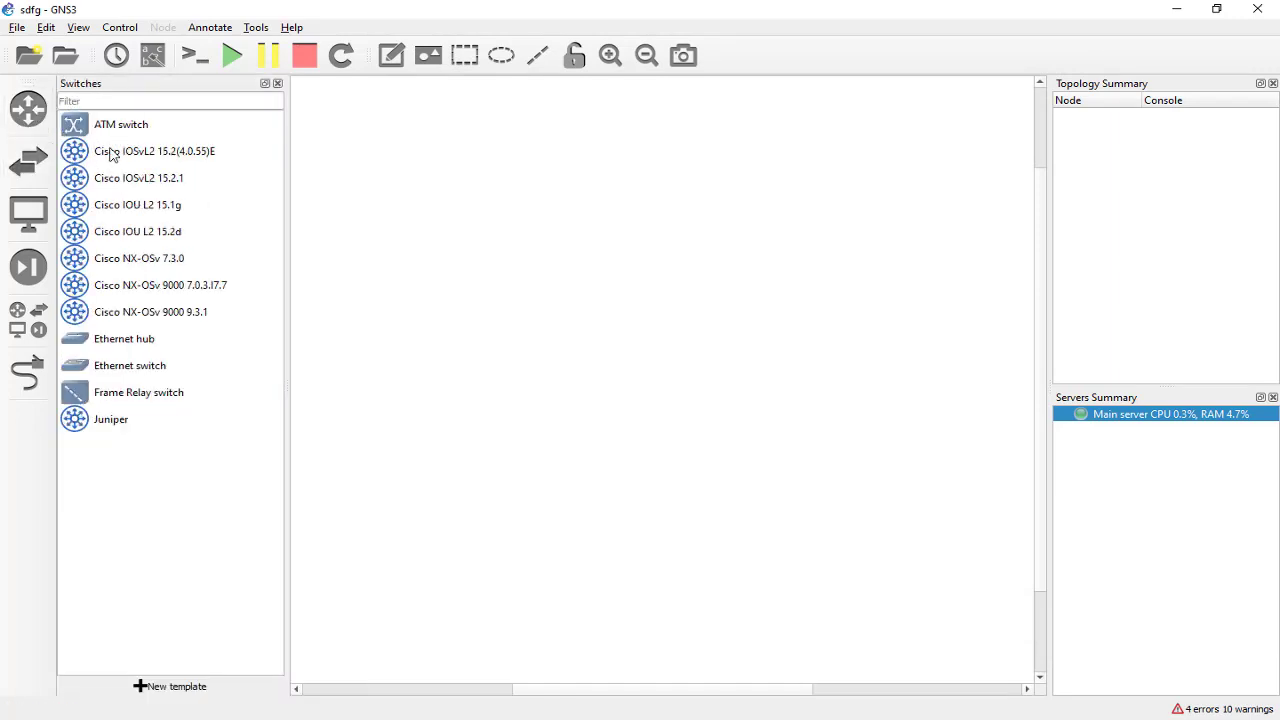
{"action": "left_click", "coordinate": [57, 222]}
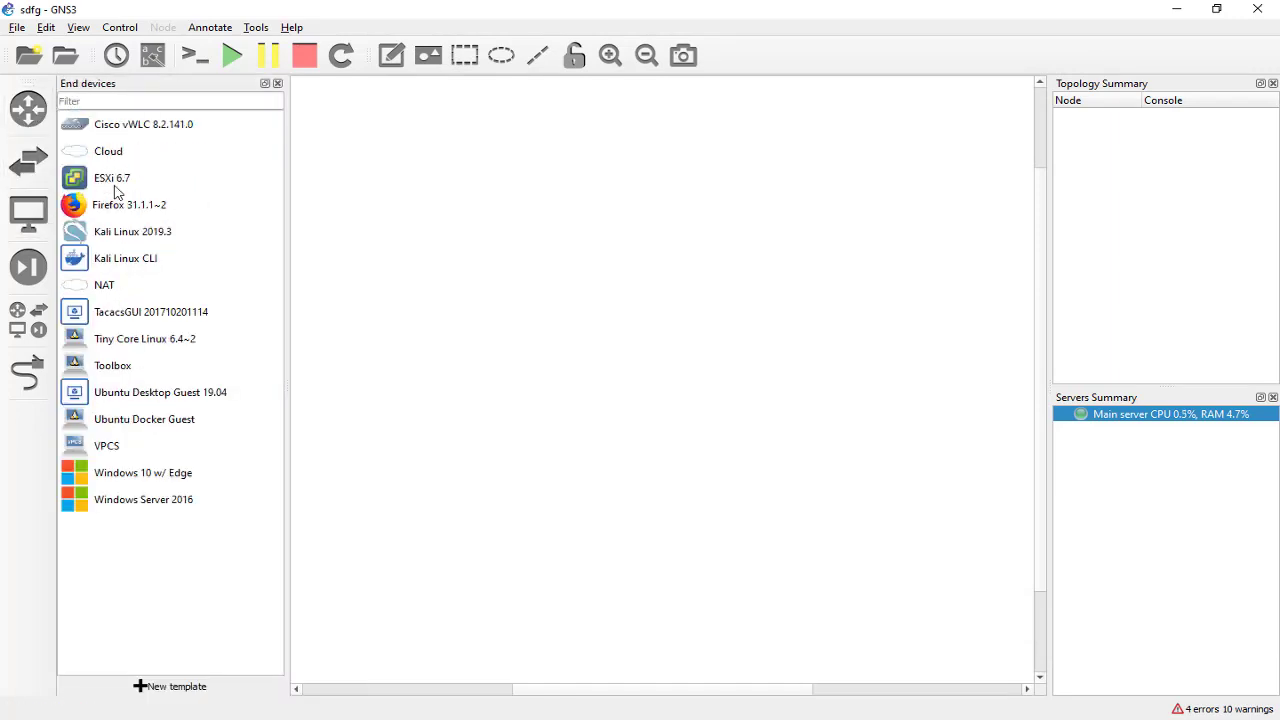
Show all device templates and scroll from ATM switch down to Windows 10 w/ Edge
{"action": "left_click", "coordinate": [28, 322]}
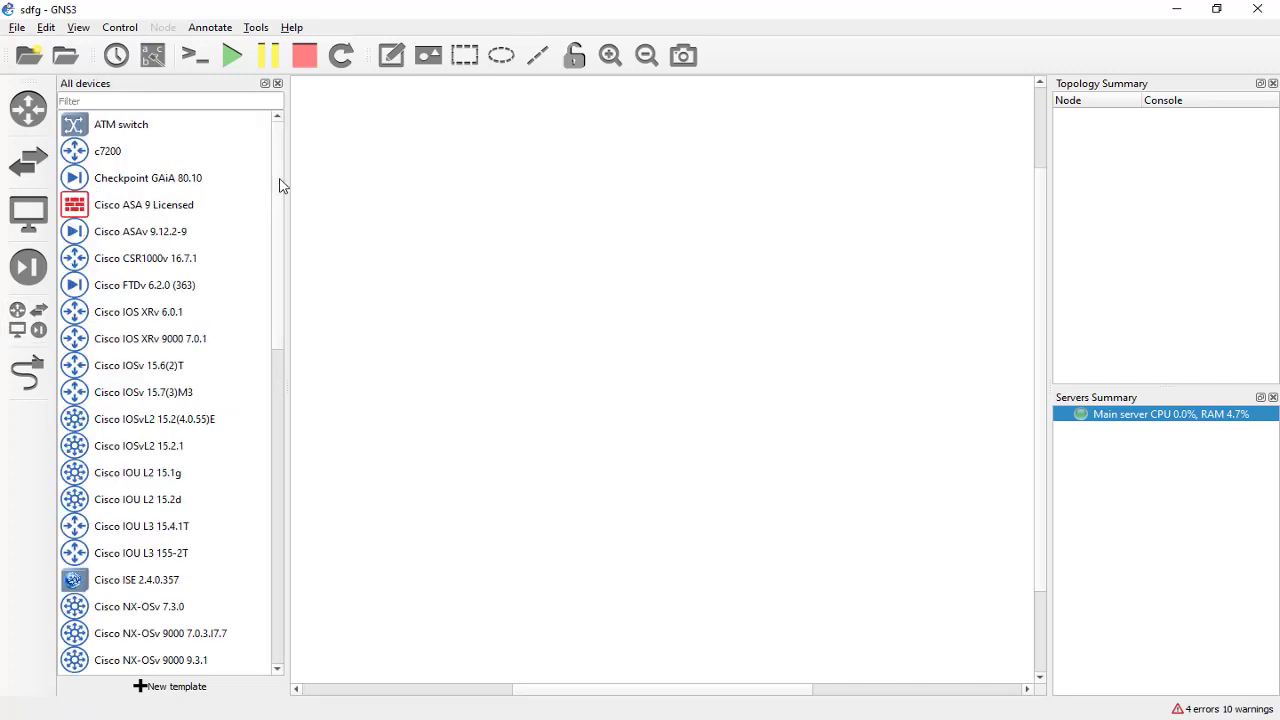
{"action": "scroll", "coordinate": [280, 160], "scroll_direction": "down", "scroll_amount": 3}
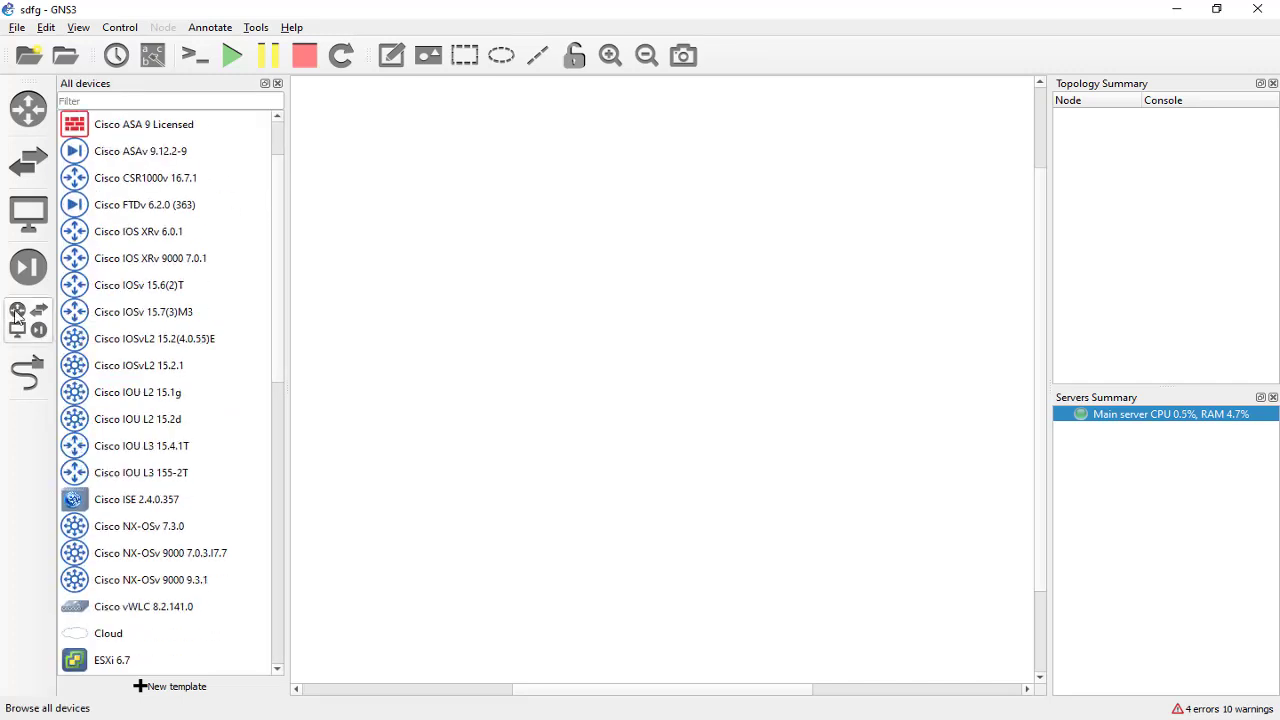
{"action": "left_click_drag", "start_coordinate": [281, 287], "coordinate": [293, 560]}
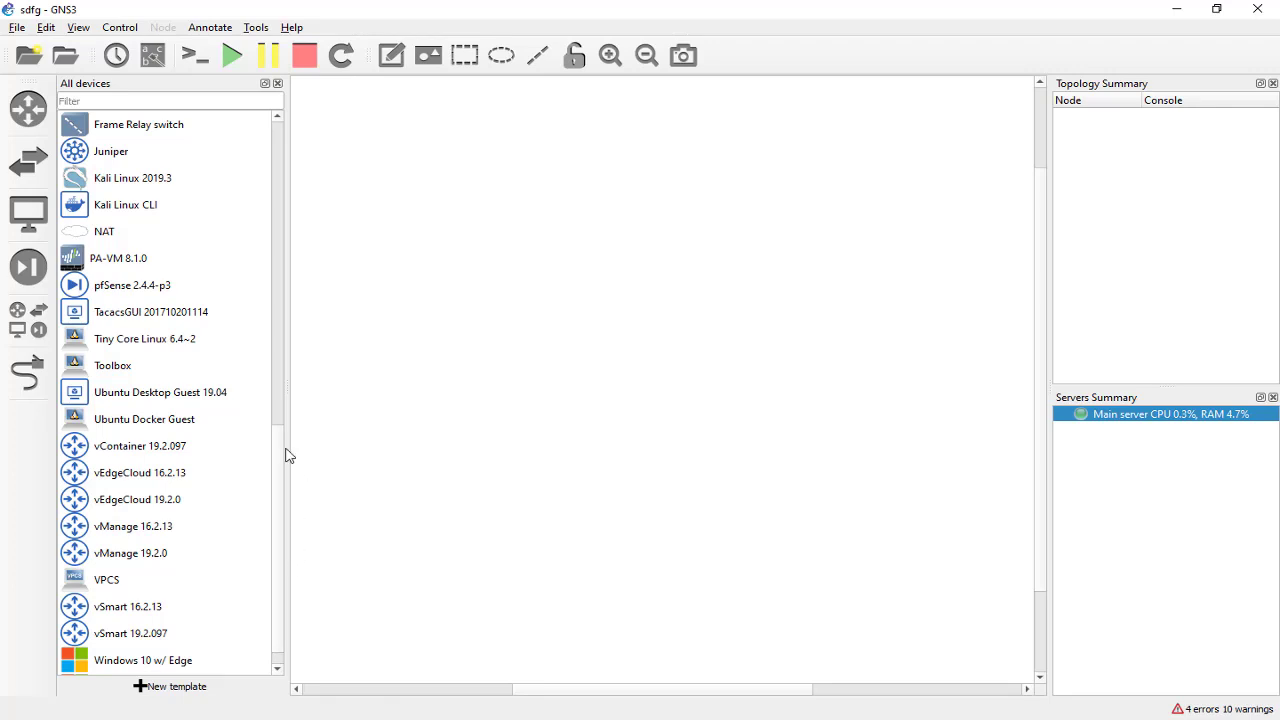
{"action": "left_click", "coordinate": [281, 383]}
{"action": "left_click_drag", "start_coordinate": [283, 214], "coordinate": [212, 149]}
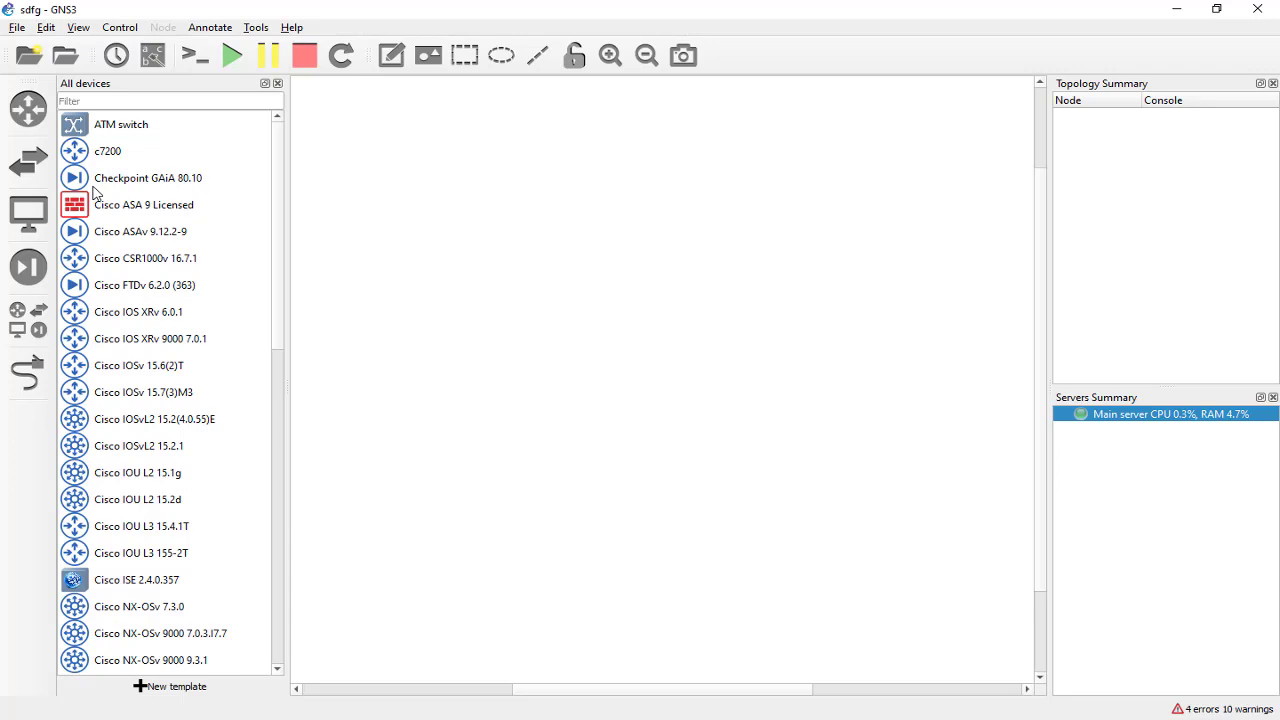
Place c7200, Checkpoint GAiA 80.10, ASA 9, IOS XRv 6.0.1 and CSR1000v 16.7.1 nodes on the canvas
{"action": "left_click_drag", "start_coordinate": [97, 158], "coordinate": [508, 283]}
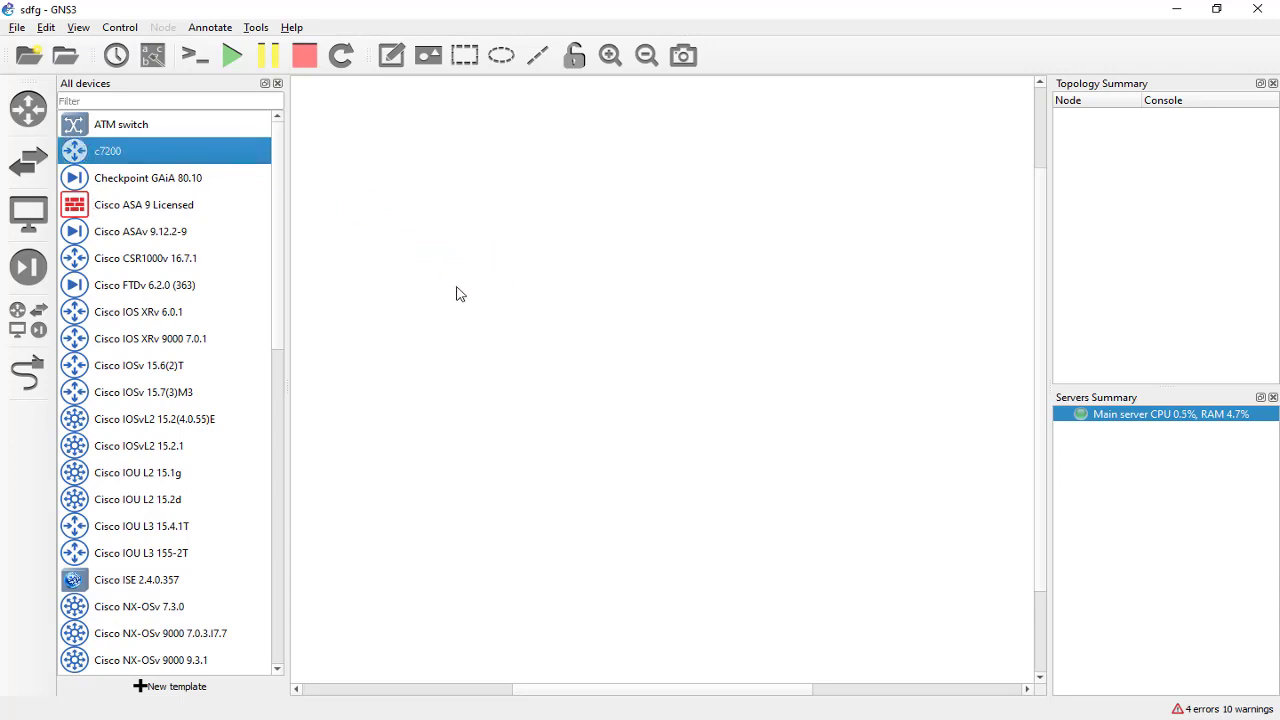
{"action": "left_click_drag", "start_coordinate": [97, 186], "coordinate": [748, 250]}
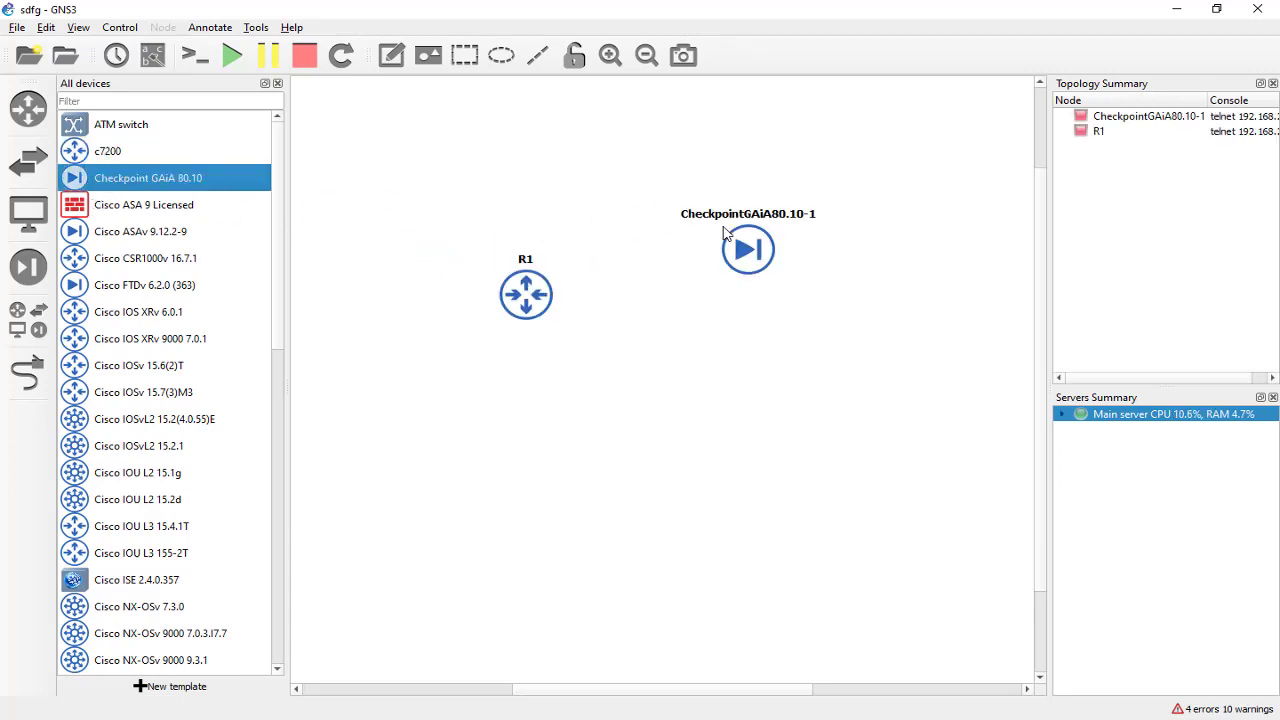
{"action": "left_click_drag", "start_coordinate": [165, 206], "coordinate": [505, 401]}
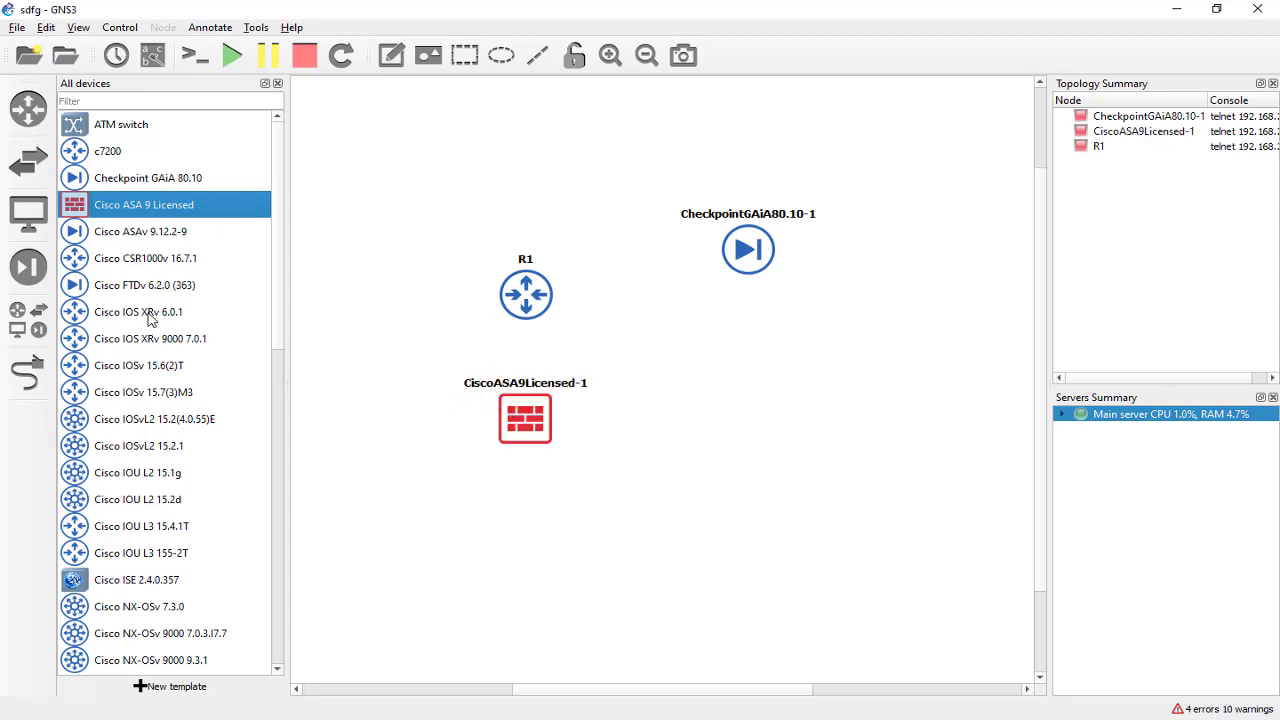
{"action": "left_click_drag", "start_coordinate": [153, 318], "coordinate": [805, 440]}
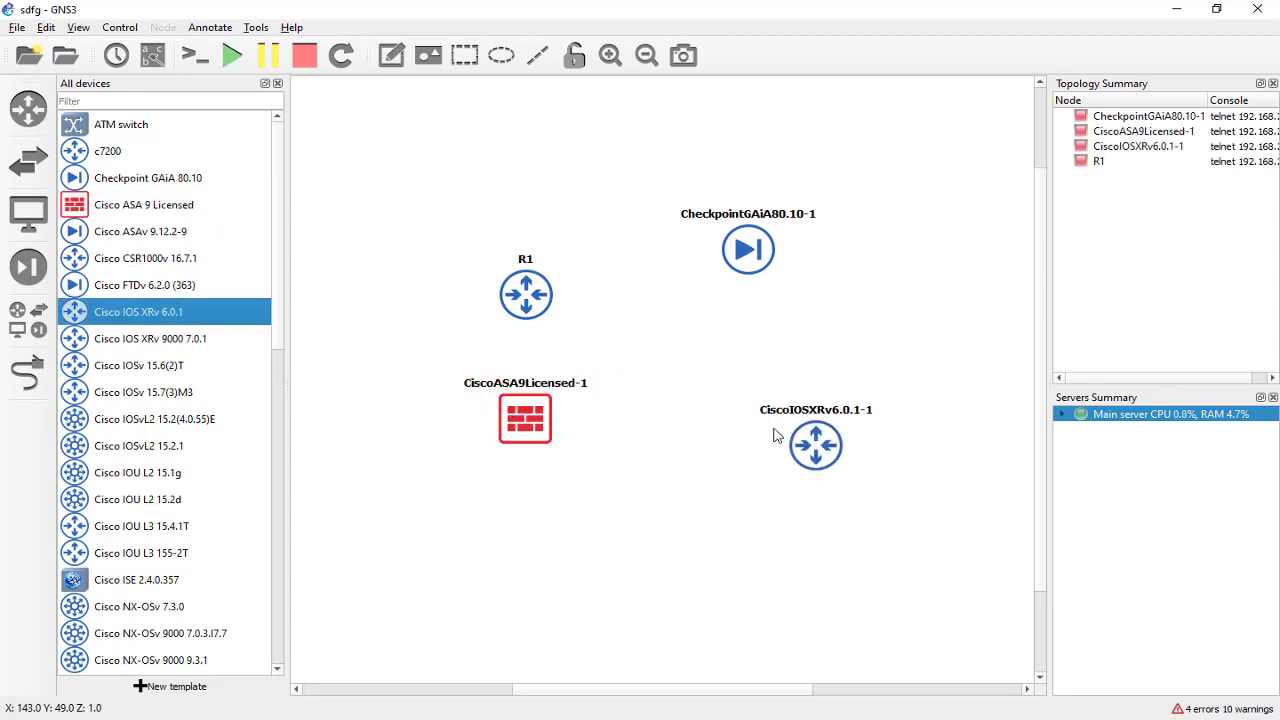
{"action": "left_click", "coordinate": [160, 343]}
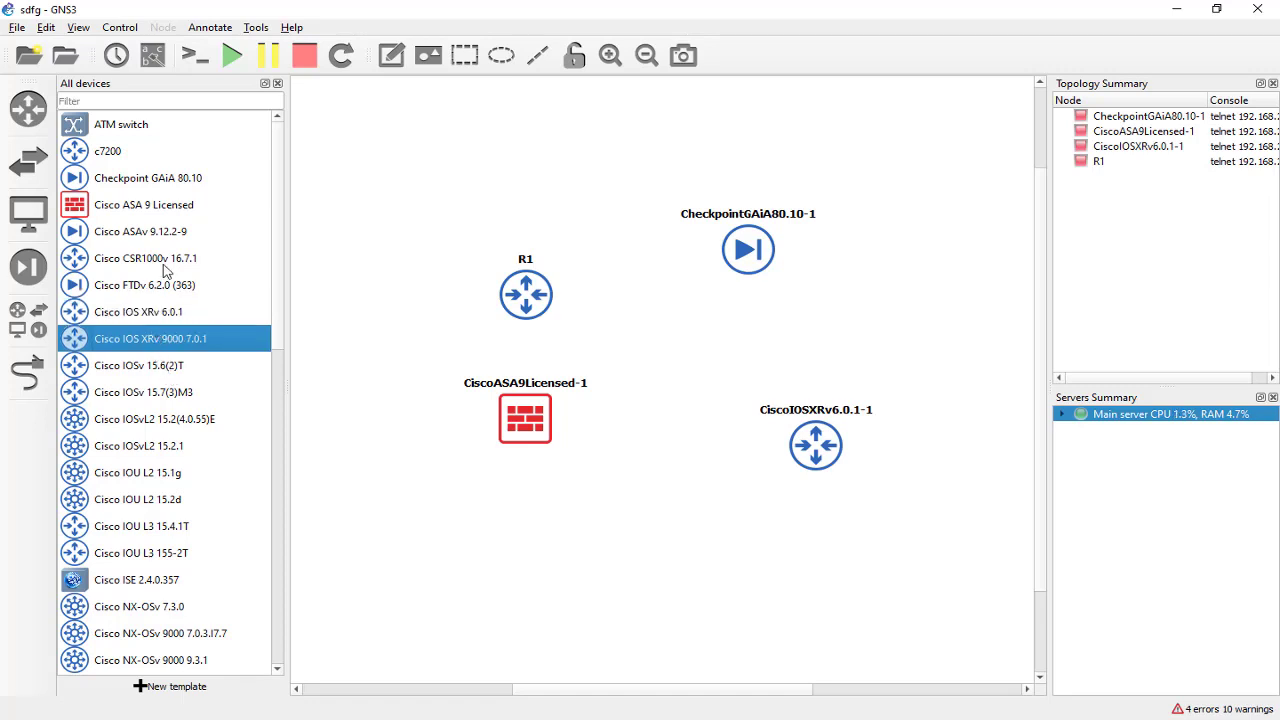
{"action": "left_click_drag", "start_coordinate": [165, 263], "coordinate": [479, 188]}
Start the CSR1000v node, then add an IOSv 15.7(3)M3 node and start it
{"action": "right_click", "coordinate": [500, 203]}
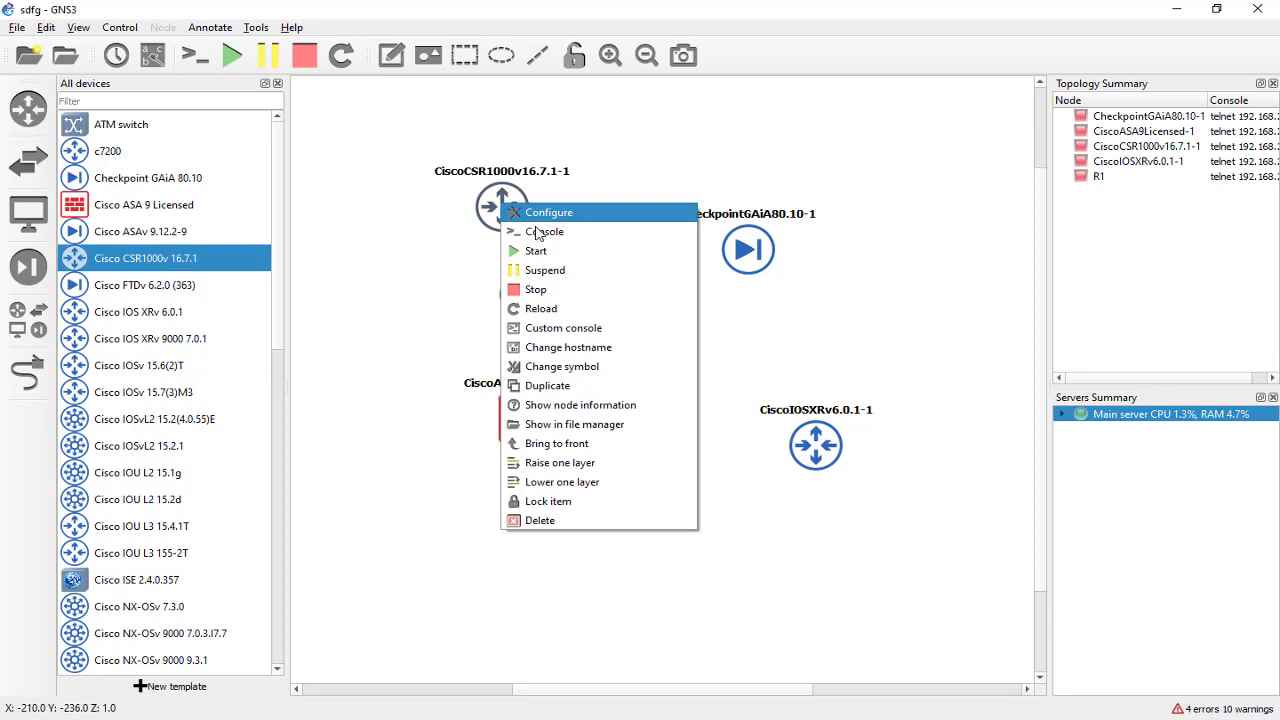
{"action": "left_click", "coordinate": [542, 243]}
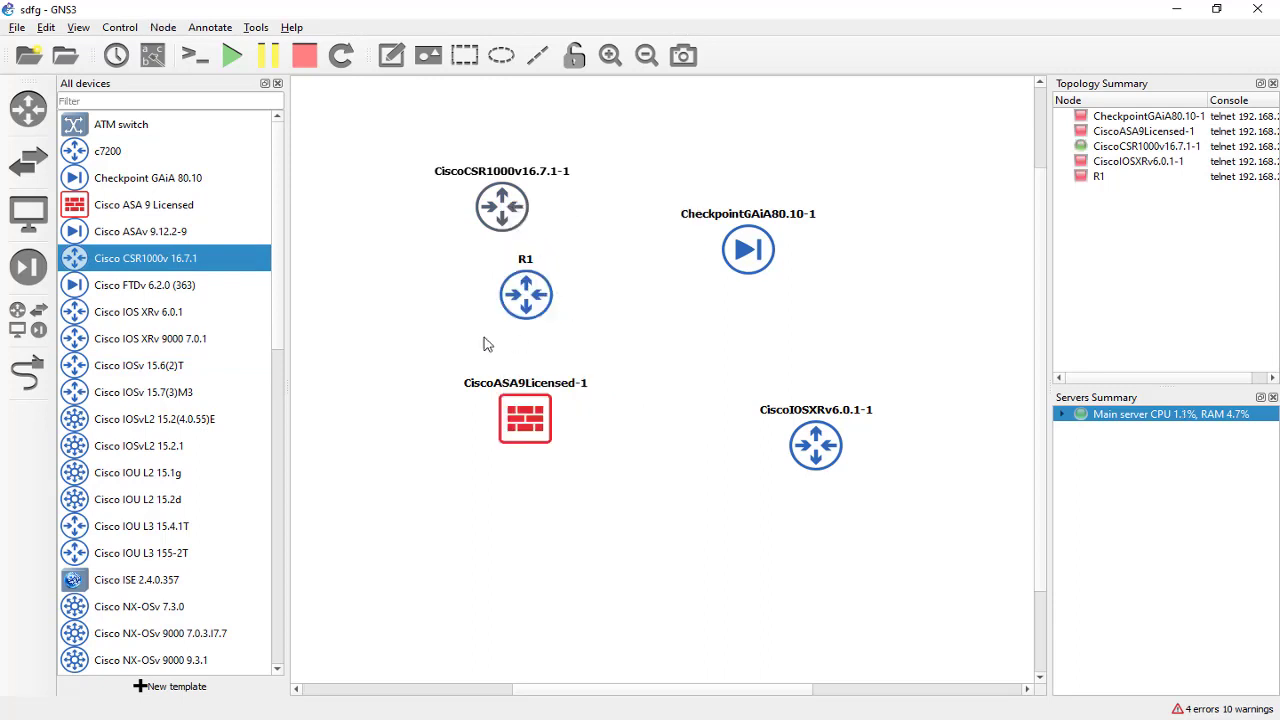
{"action": "left_click_drag", "start_coordinate": [155, 398], "coordinate": [535, 550]}
{"action": "right_click", "coordinate": [553, 558]}
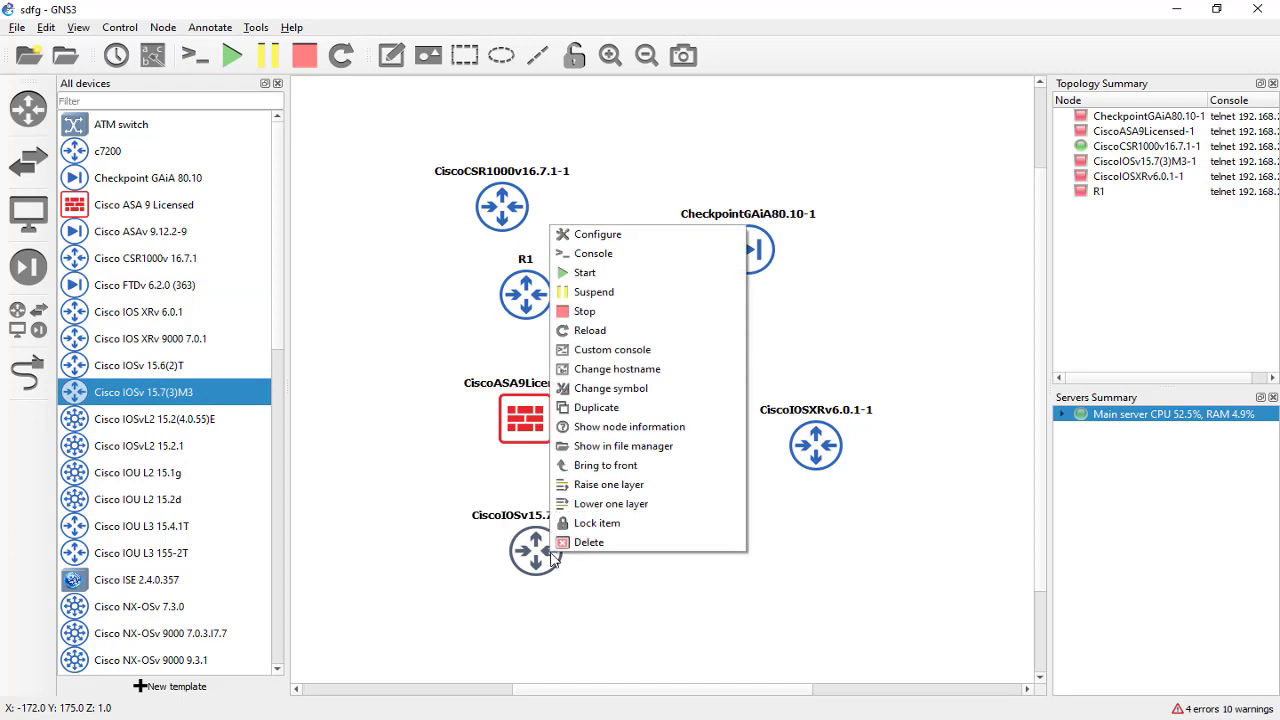
{"action": "left_click", "coordinate": [590, 273]}
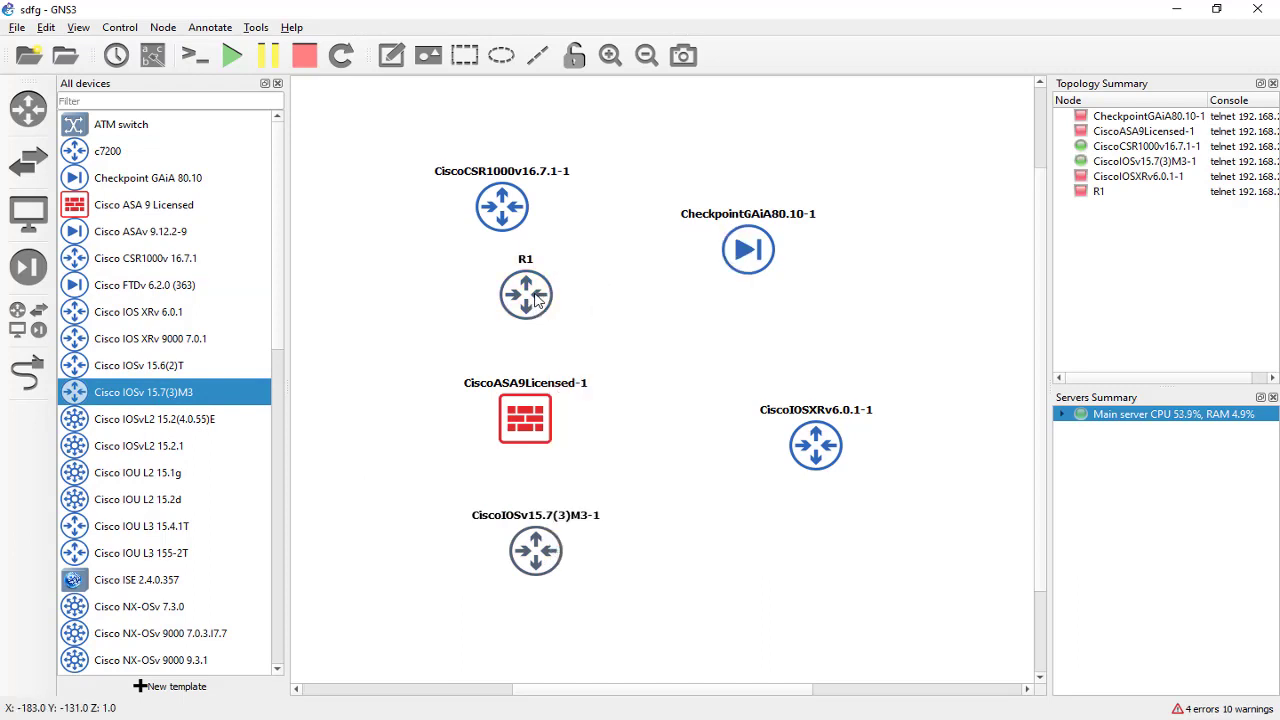
Start the ASA and IOS XRv nodes and open a console to the CSR1000v
{"action": "right_click", "coordinate": [541, 424]}
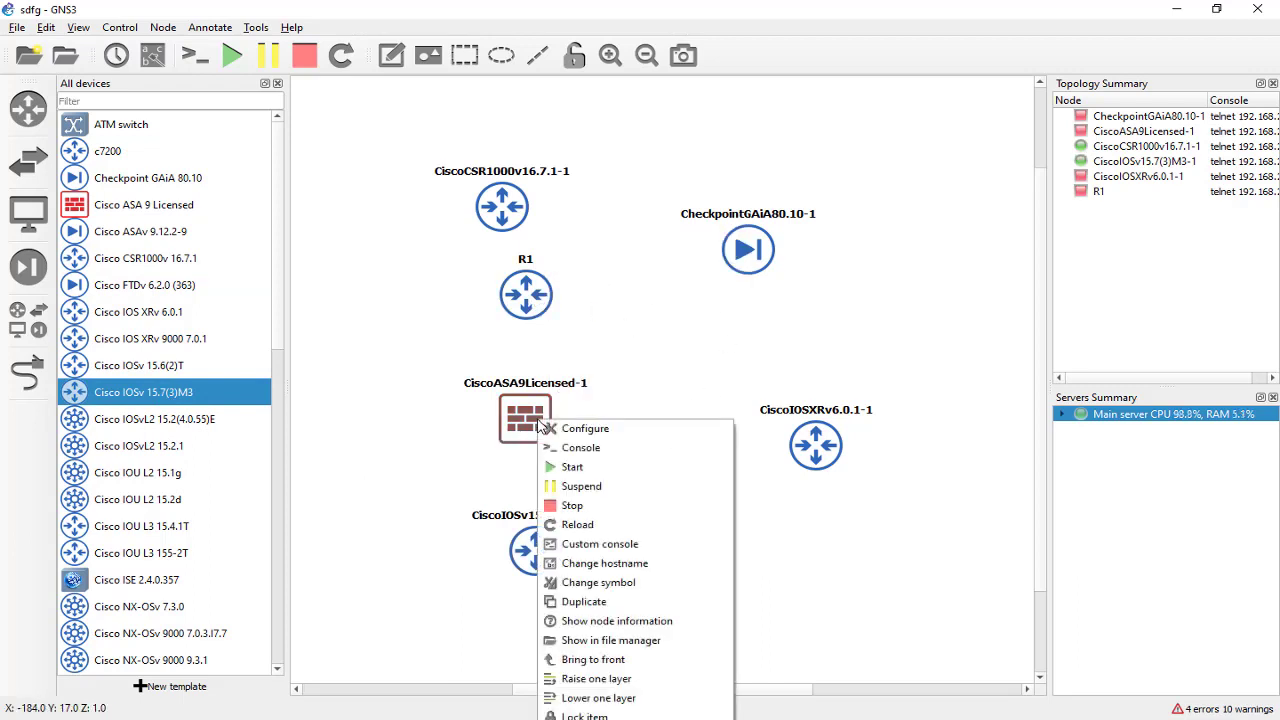
{"action": "left_click", "coordinate": [607, 467]}
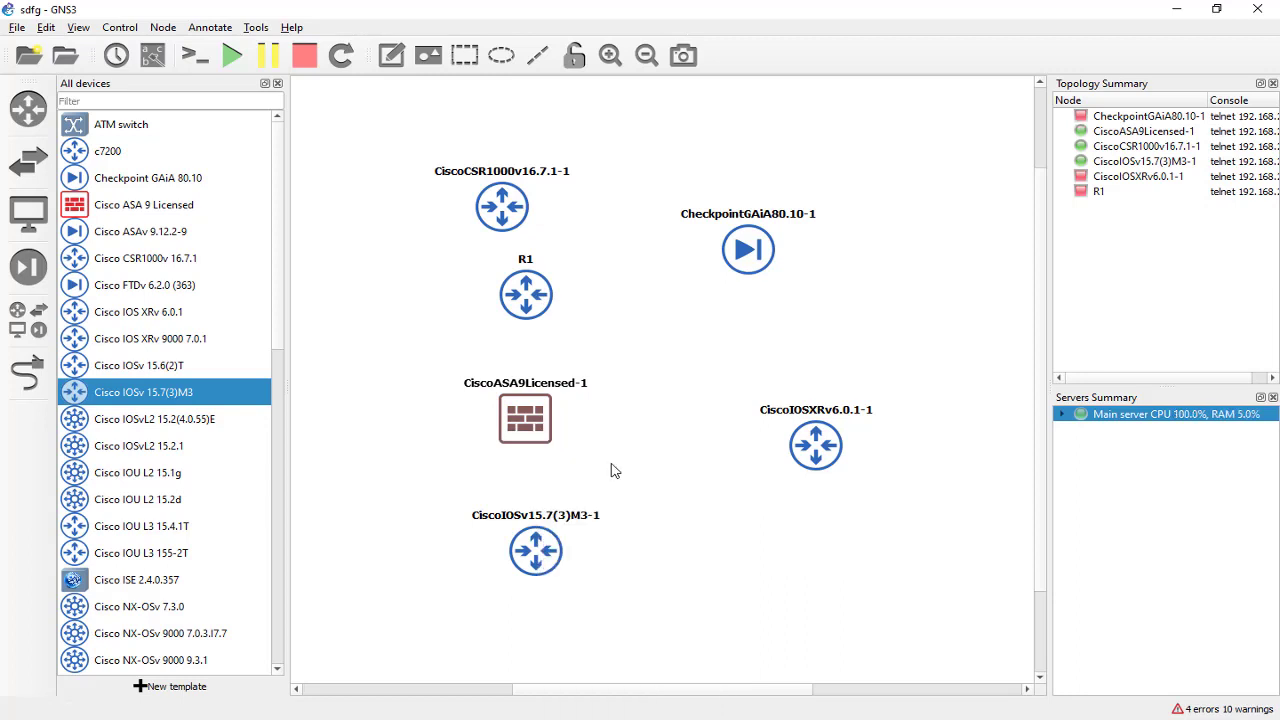
{"action": "right_click", "coordinate": [815, 446]}
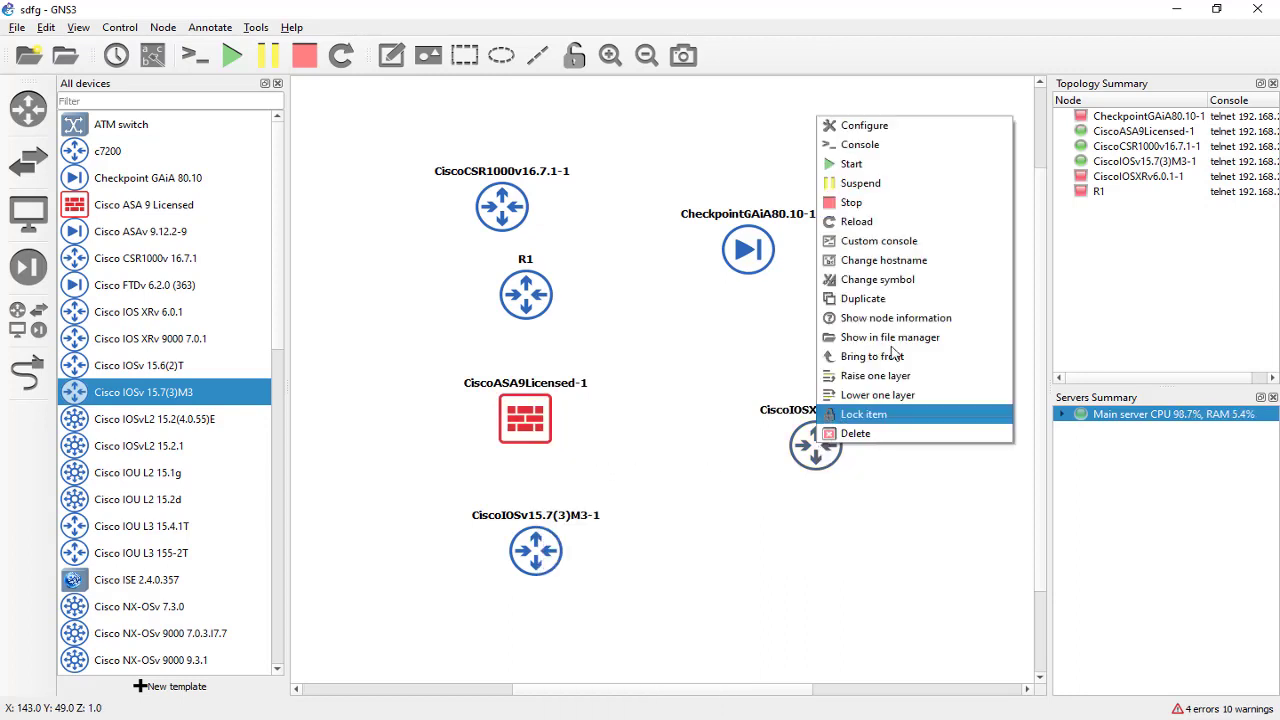
{"action": "left_click", "coordinate": [862, 170]}
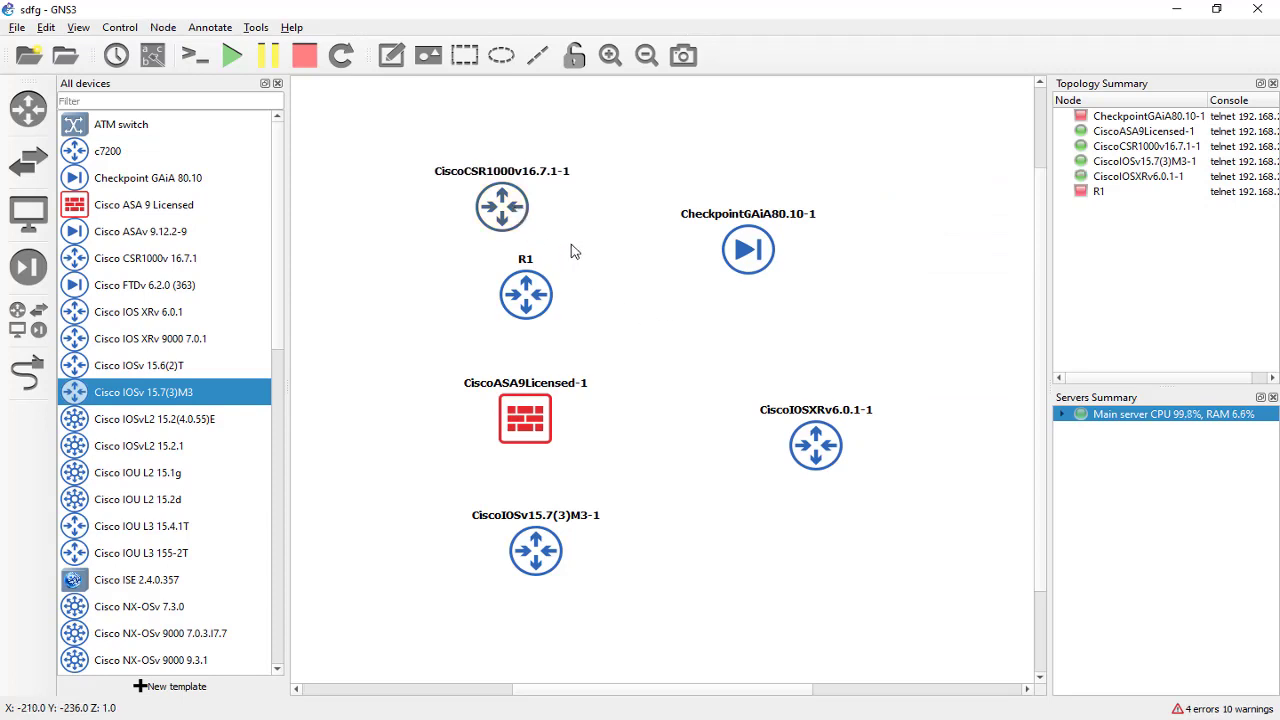
{"action": "double_click", "coordinate": [502, 208]}
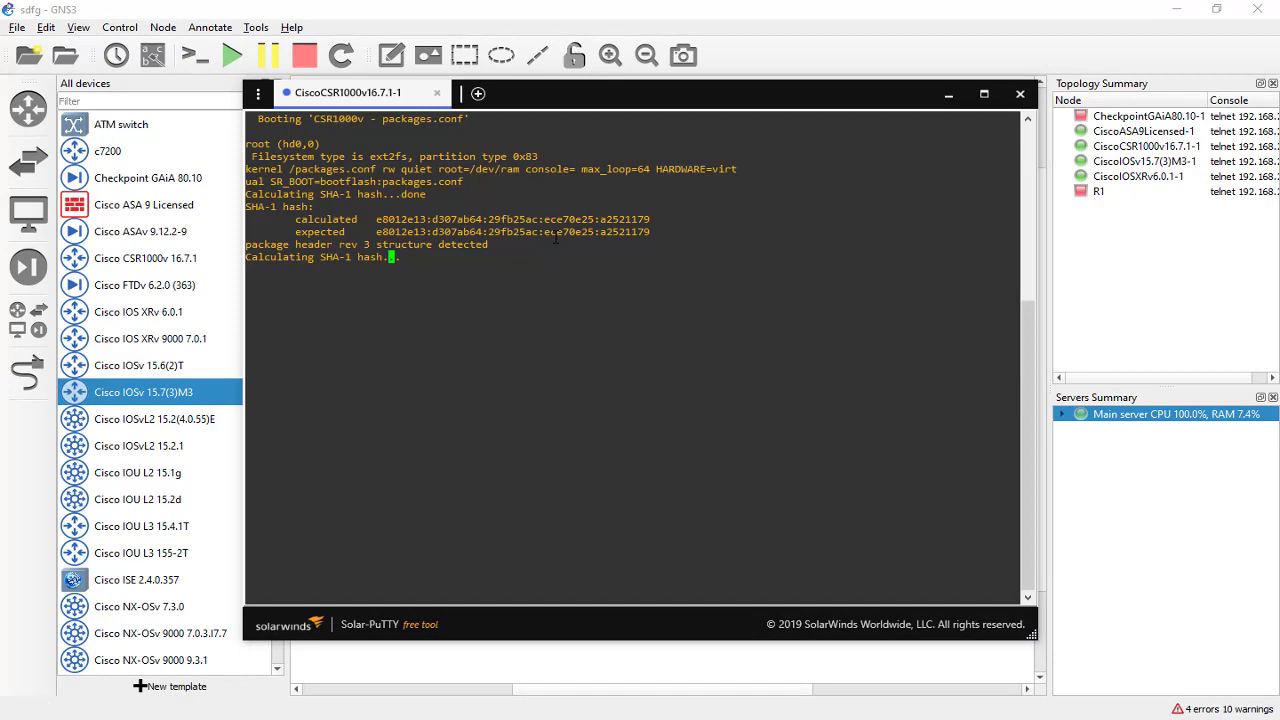
{"action": "left_click", "coordinate": [1020, 93]}
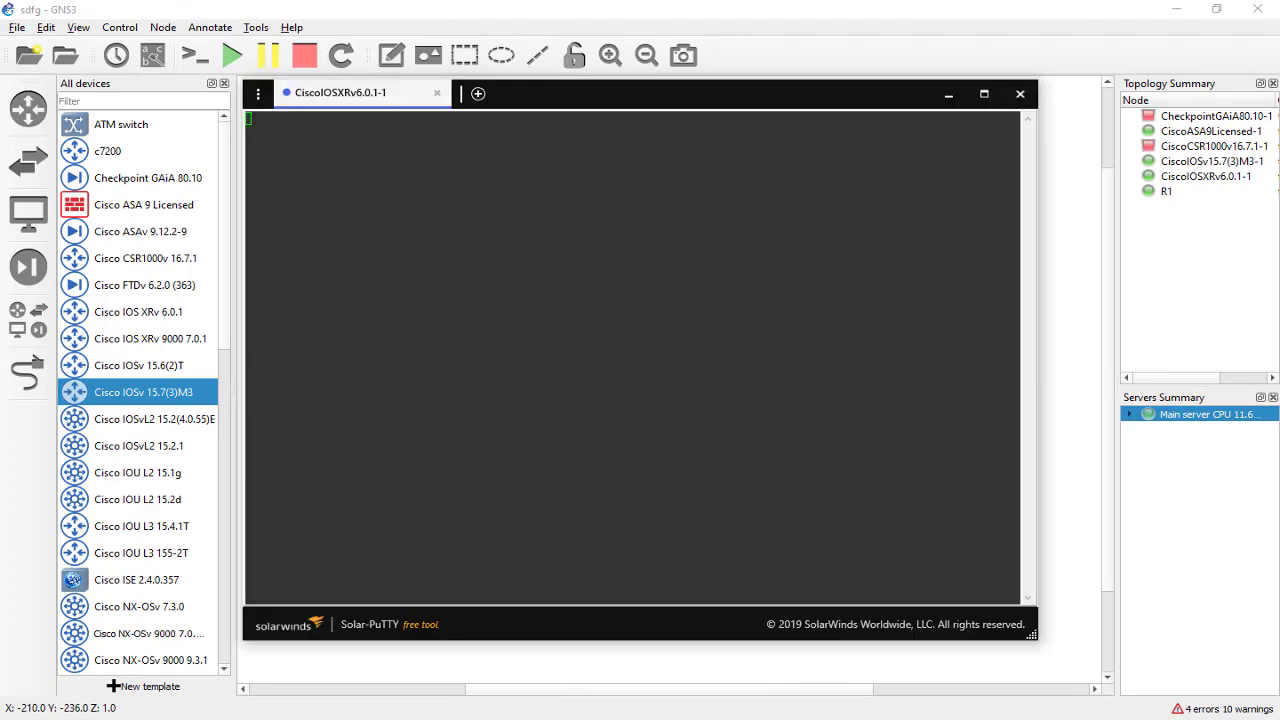
{"action": "key", "text": "Return"}
{"action": "key", "text": "Return"}
{"action": "key", "text": "Return"}
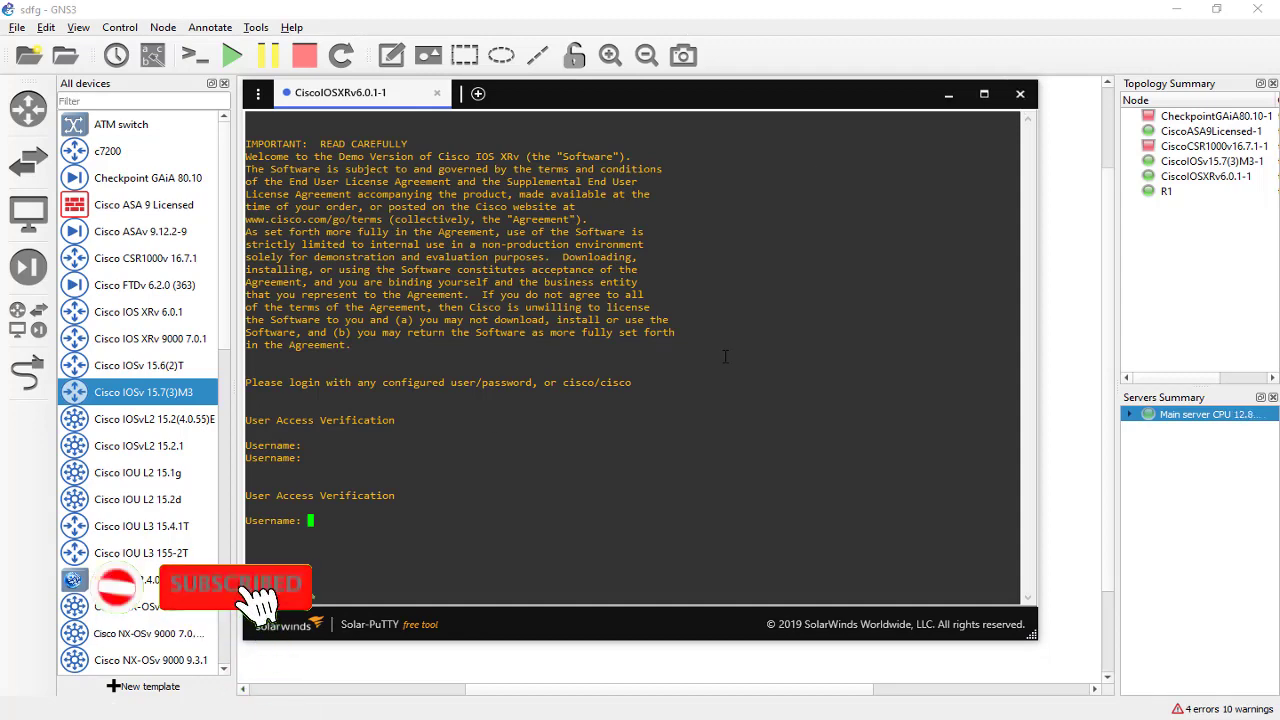
{"action": "left_click", "coordinate": [1020, 93]}
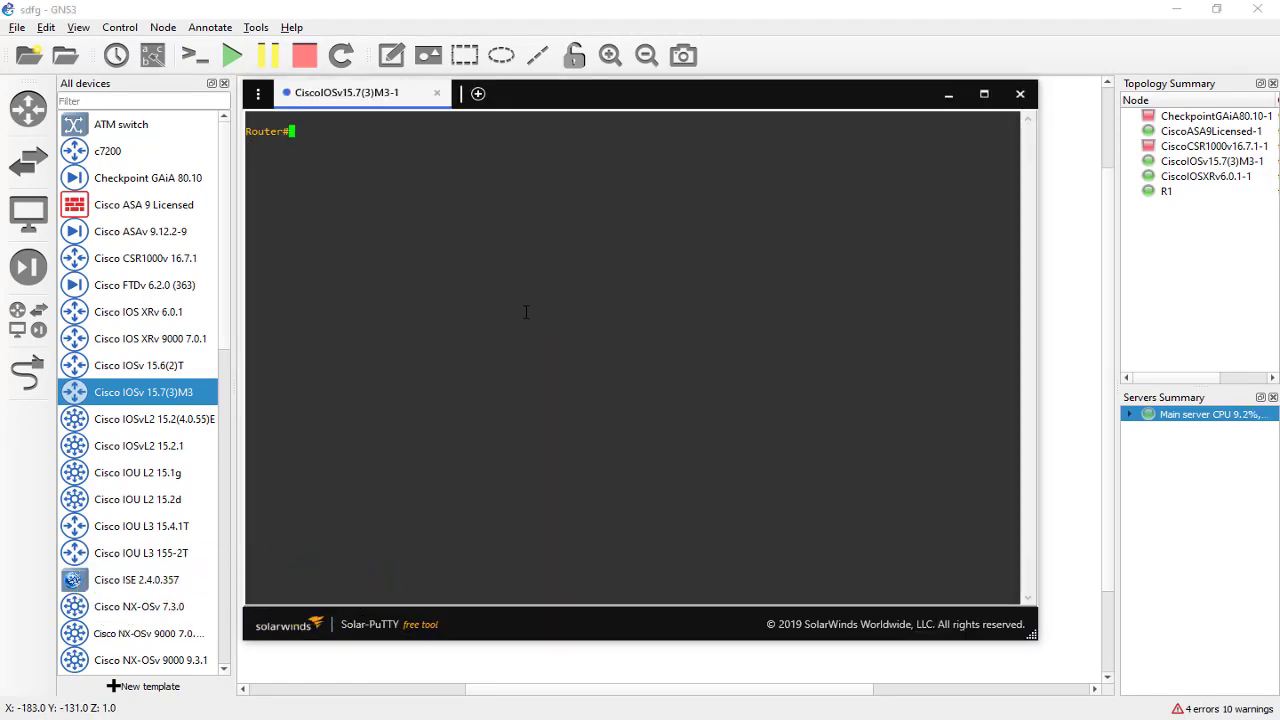
{"action": "key", "text": "Return"}
{"action": "key", "text": "Return"}
{"action": "key", "text": "Return"}
{"action": "left_click", "coordinate": [1020, 94]}
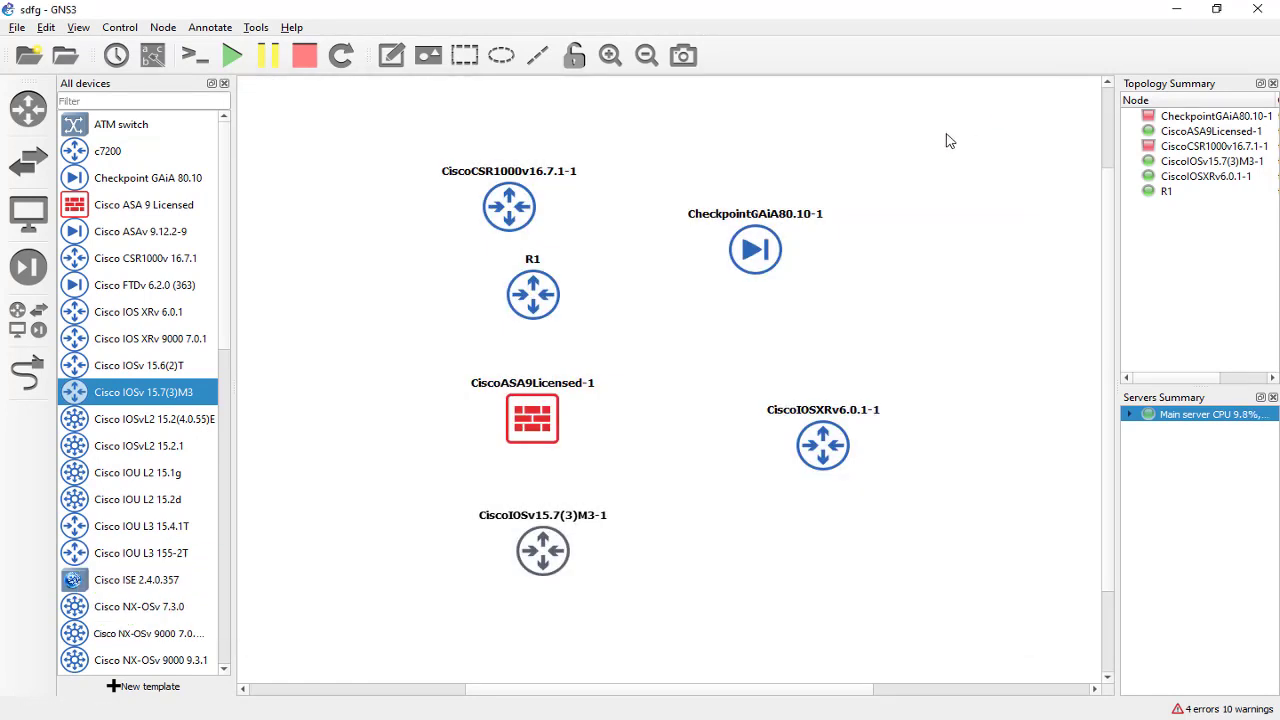